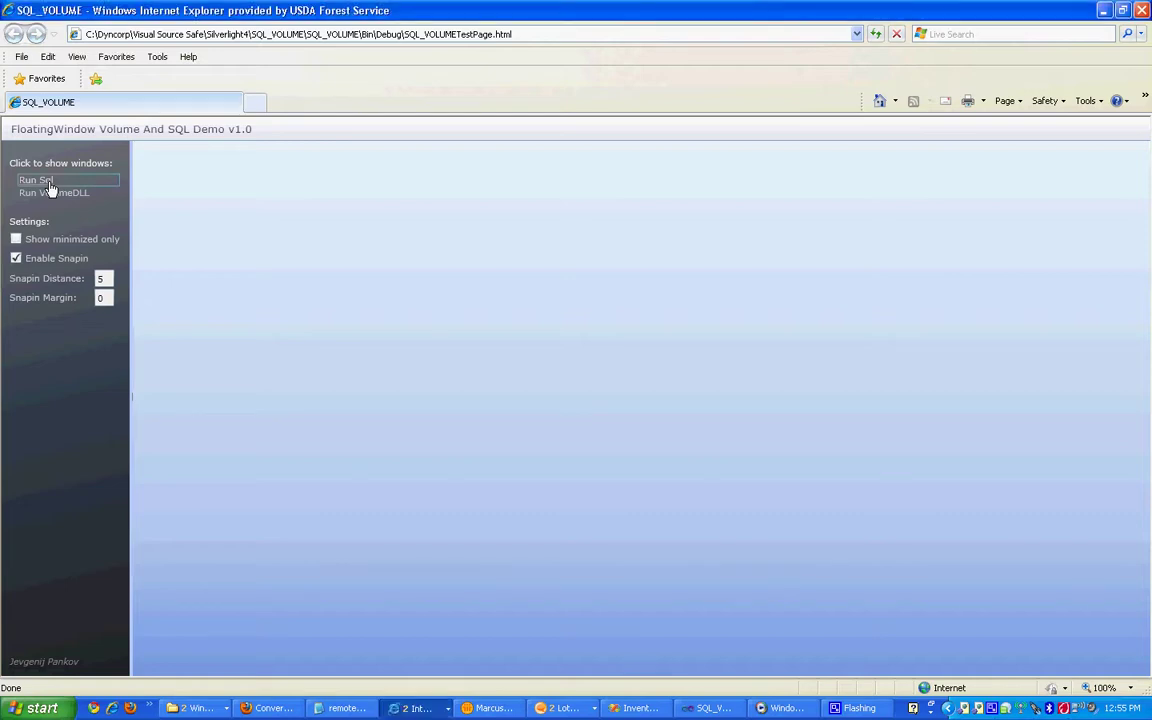
# - Open the SQL form and drag it aside
pyautogui.click(47, 182)
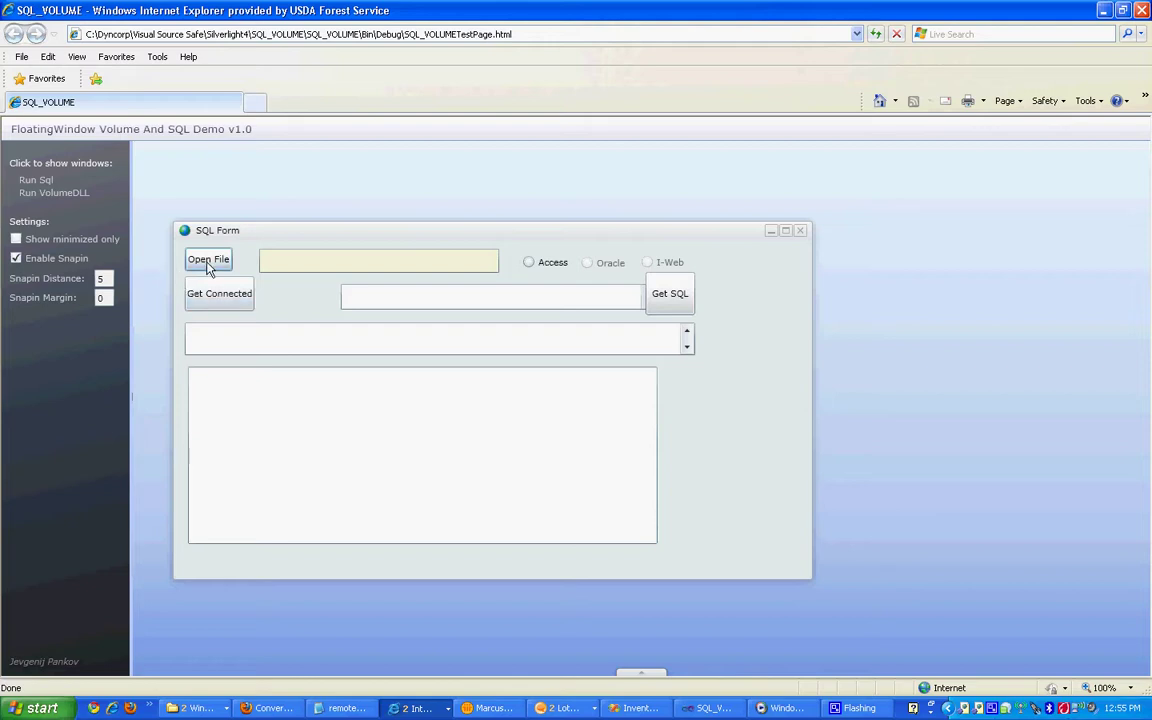
pyautogui.moveTo(237, 231)
pyautogui.mouseDown()
pyautogui.moveTo(367, 238)
pyautogui.moveTo(264, 258)
pyautogui.mouseUp()
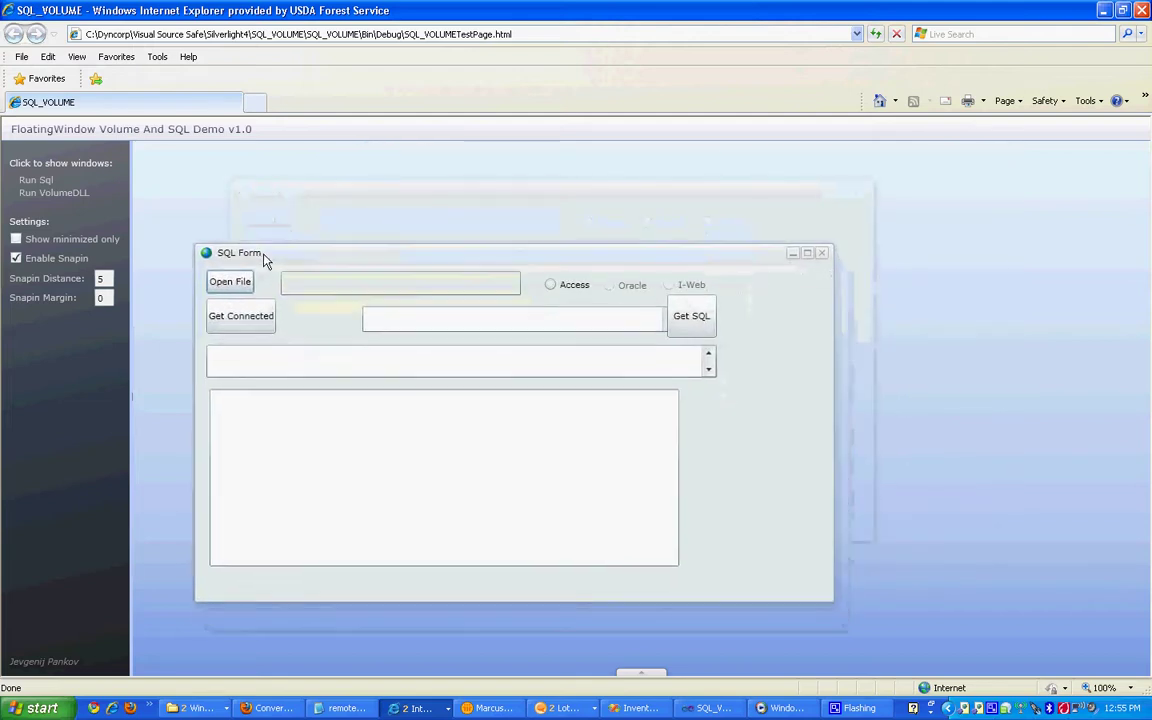
pyautogui.moveTo(264, 258); pyautogui.dragTo(275, 218)
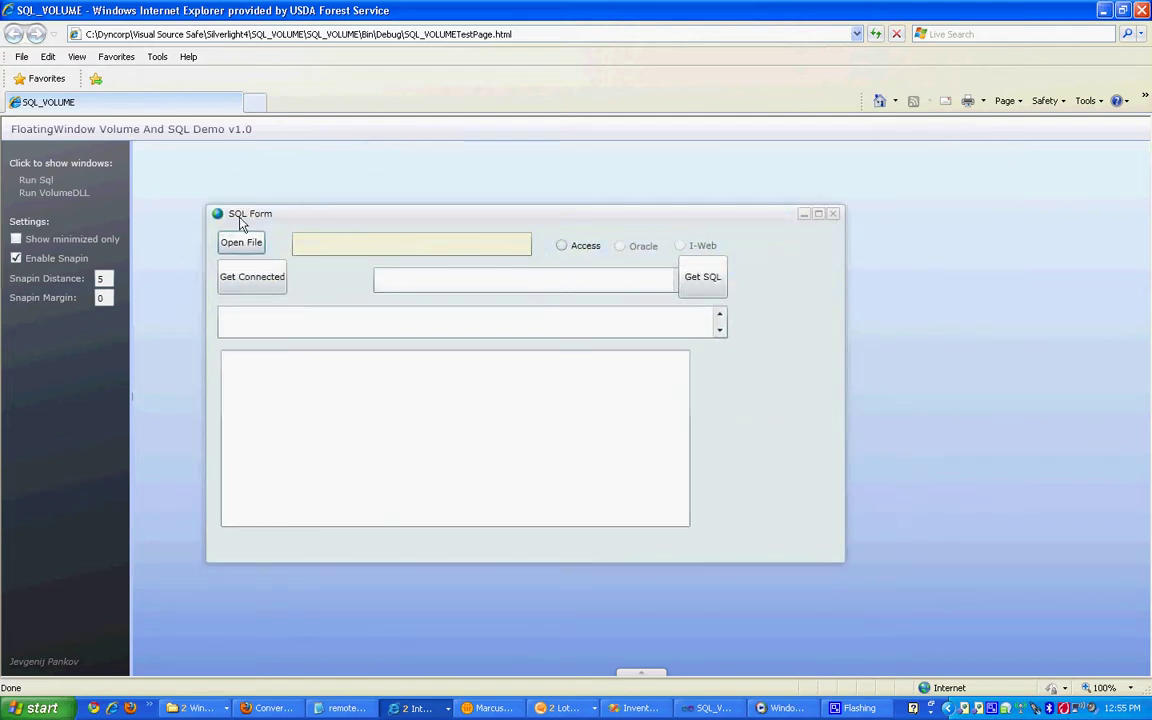
# - Open the Volume window, move it to the upper left and enlarge it to show every input field
pyautogui.click(64, 196)
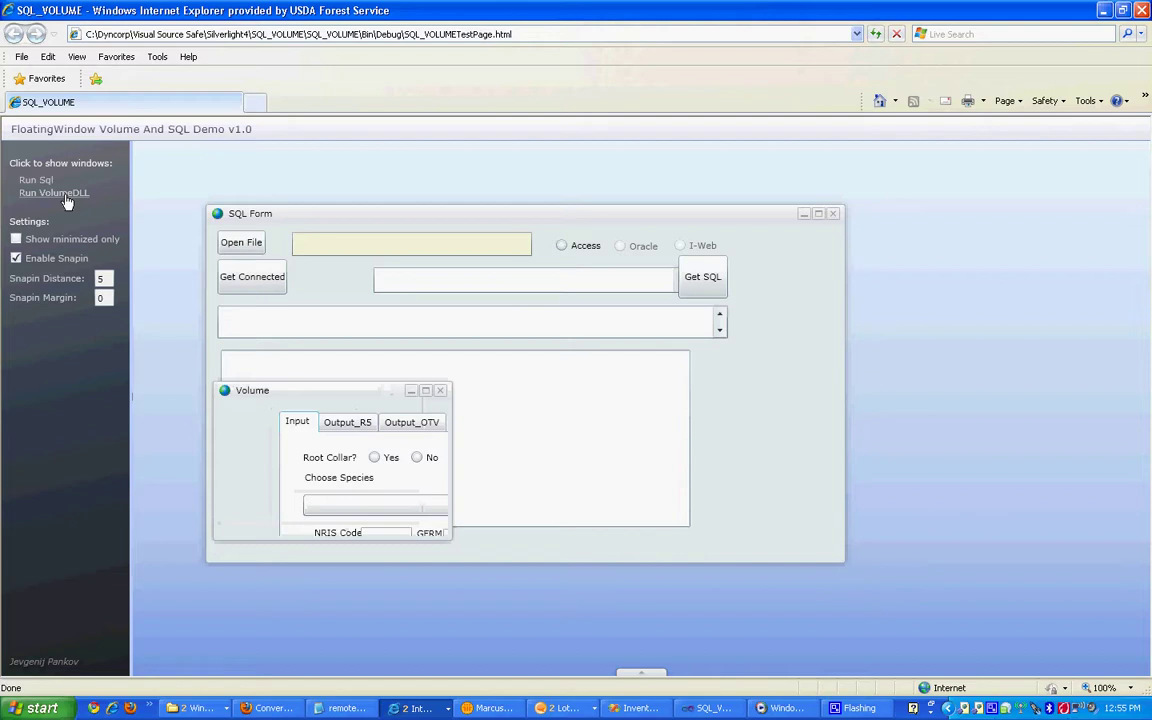
pyautogui.moveTo(325, 392)
pyautogui.mouseDown()
pyautogui.moveTo(306, 378)
pyautogui.moveTo(273, 188)
pyautogui.mouseUp()
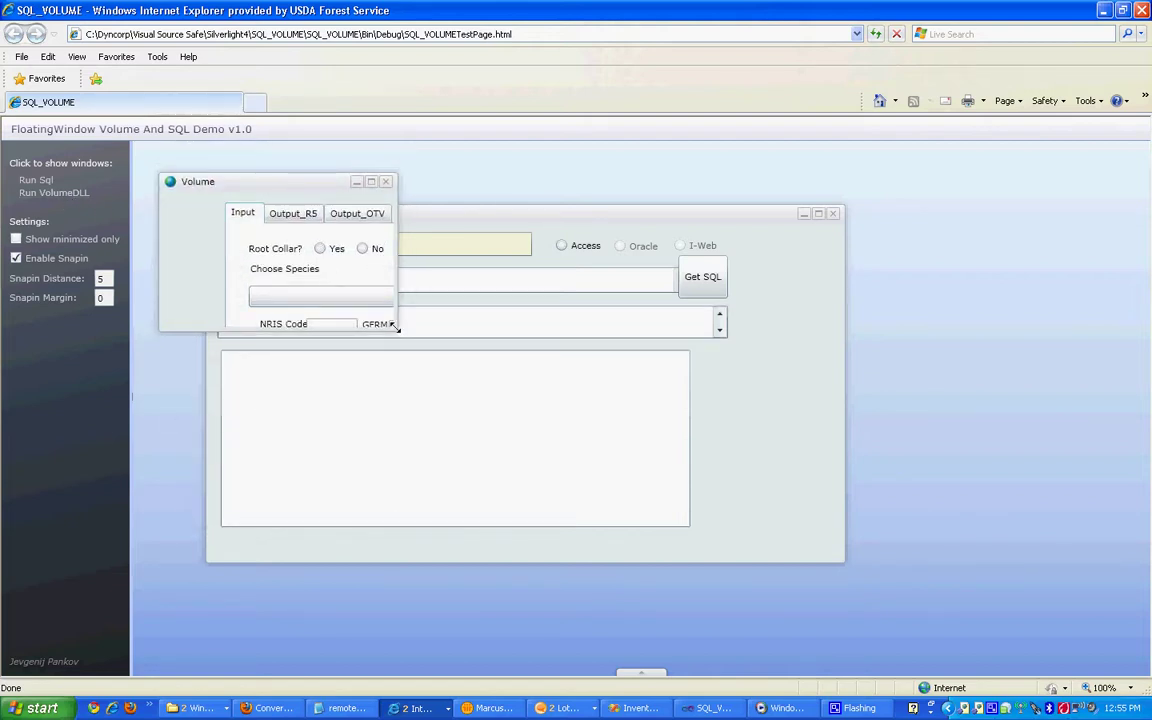
pyautogui.moveTo(397, 330)
pyautogui.mouseDown()
pyautogui.moveTo(686, 568)
pyautogui.moveTo(823, 590)
pyautogui.moveTo(905, 622)
pyautogui.moveTo(1033, 620)
pyautogui.mouseUp()
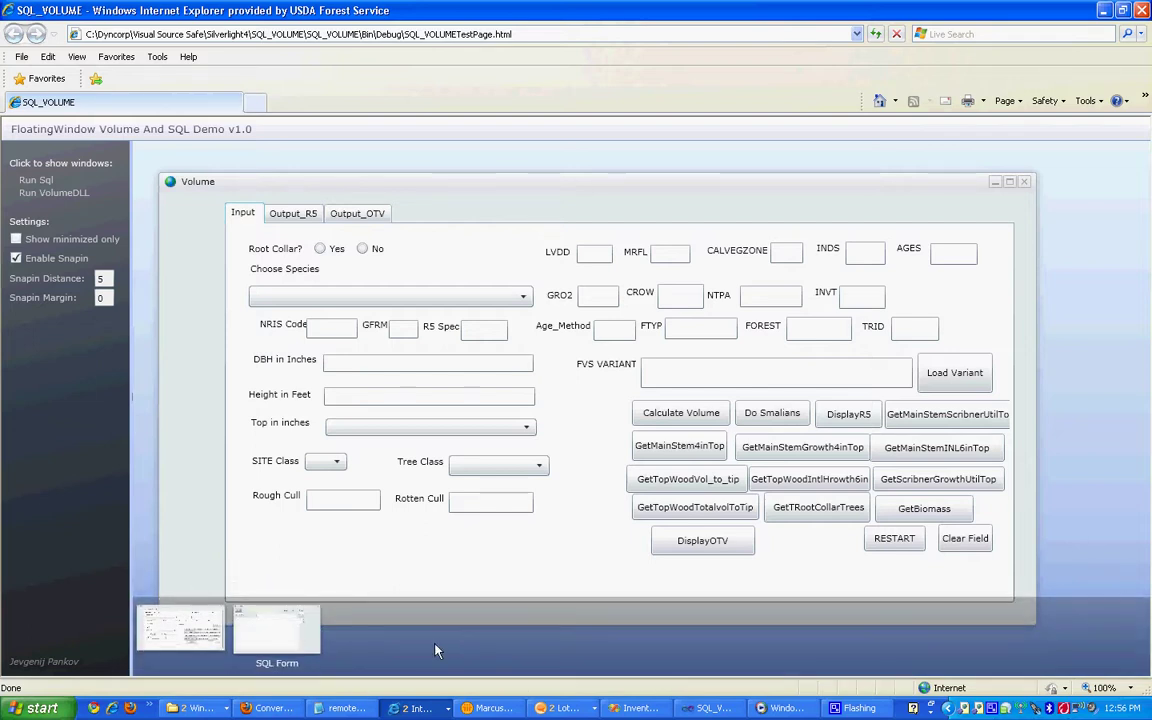
# - Restore the SQL form and load Personal_FSVEG.mdb, using the All Files filter
pyautogui.click(312, 644)
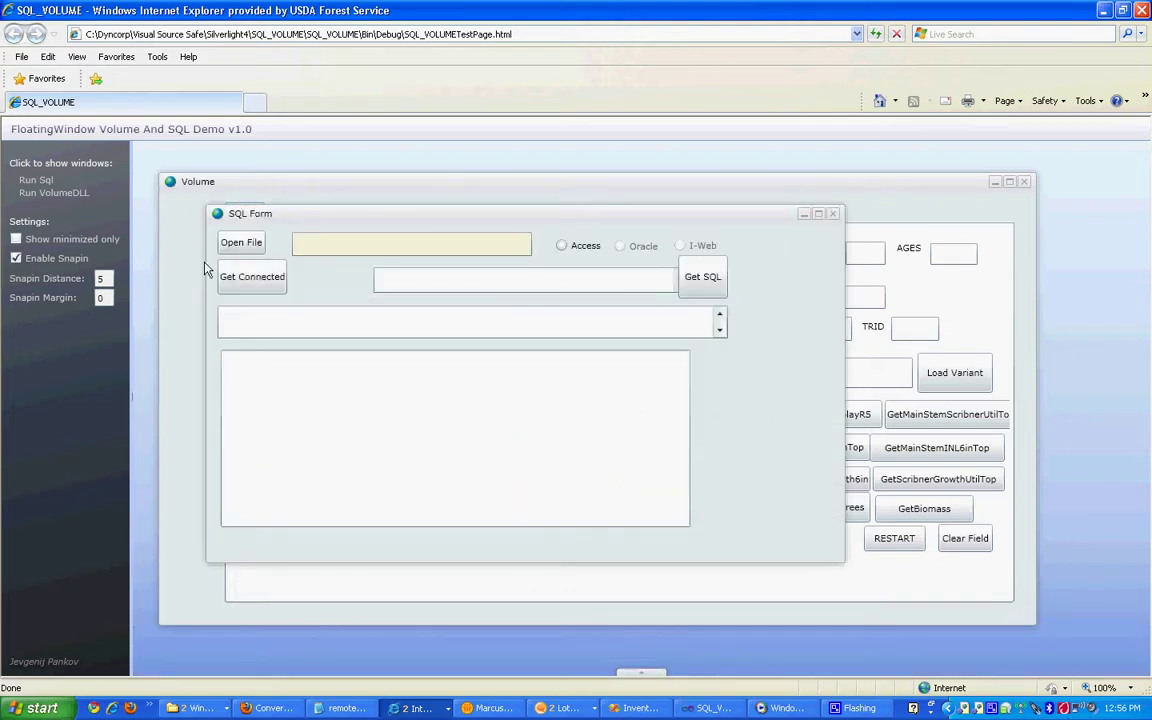
pyautogui.click(247, 241)
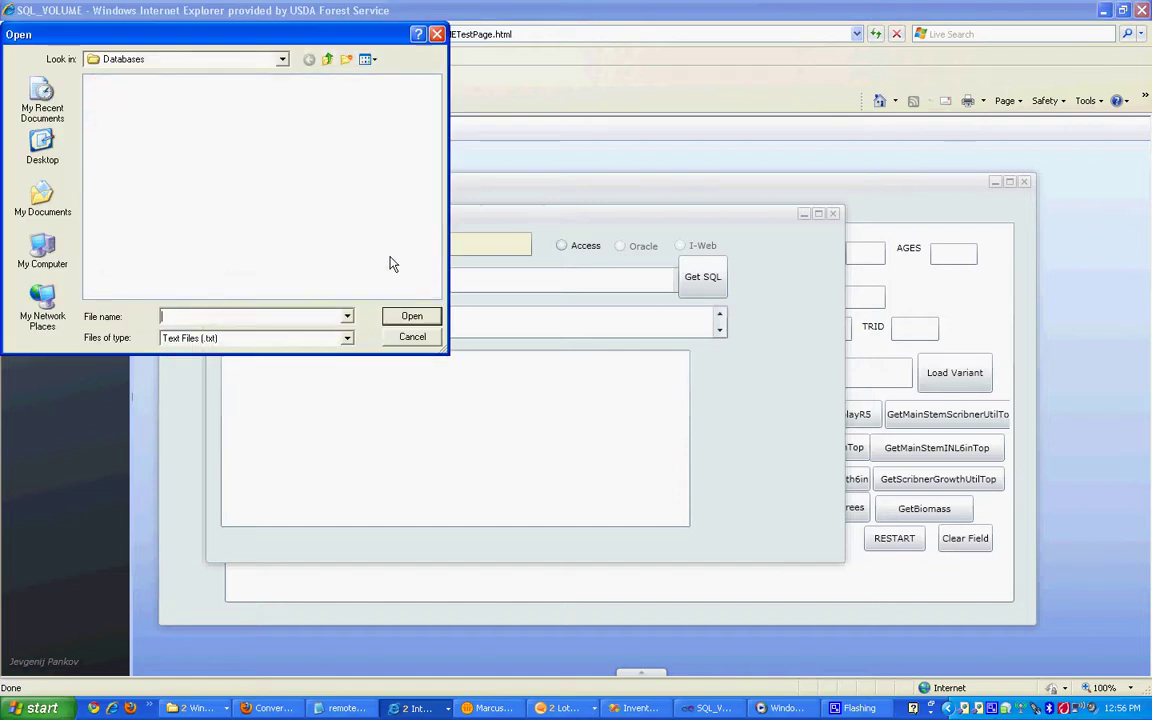
pyautogui.click(347, 338)
pyautogui.click(285, 364)
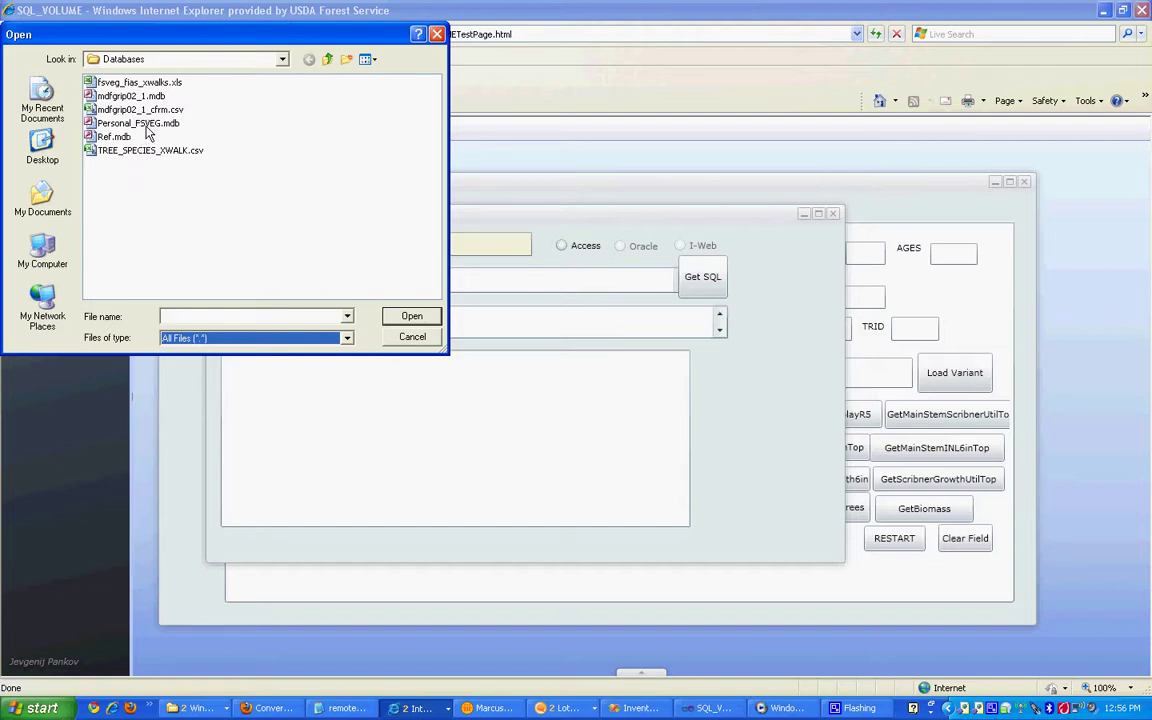
pyautogui.click(145, 126)
pyautogui.doubleClick(147, 131)
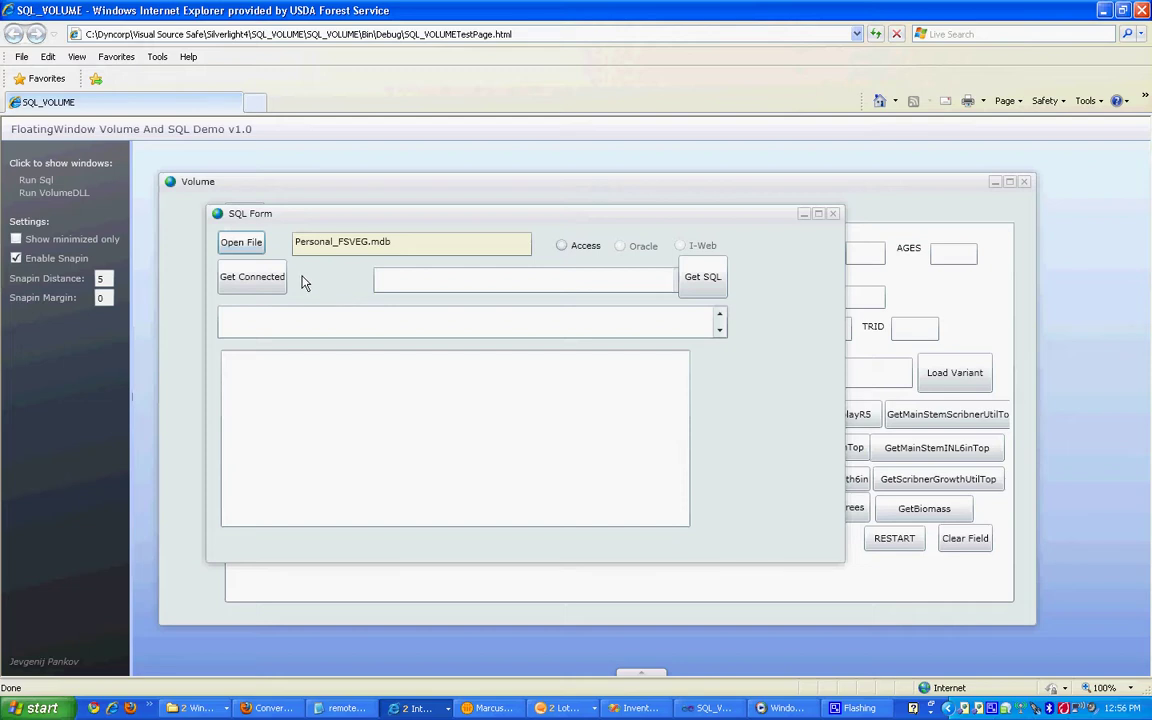
# - Connect to the Access database and enter the query 'select * from WHR_XWALK'
pyautogui.click(561, 246)
pyautogui.click(242, 279)
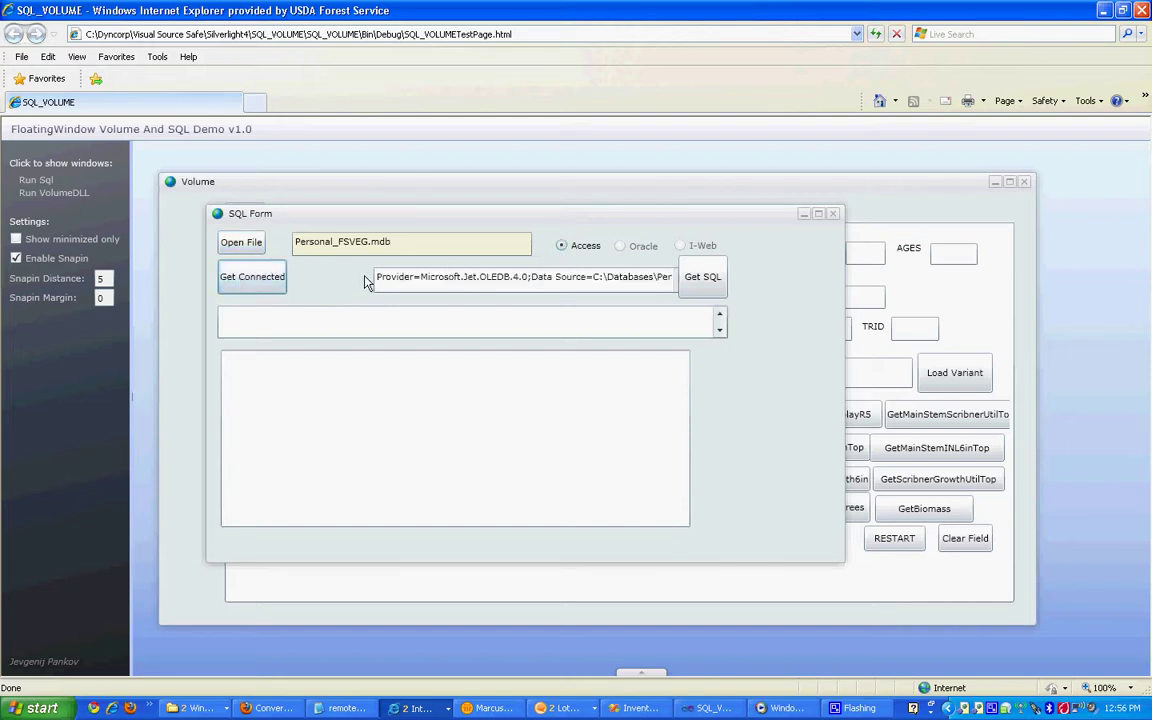
pyautogui.click(291, 319)
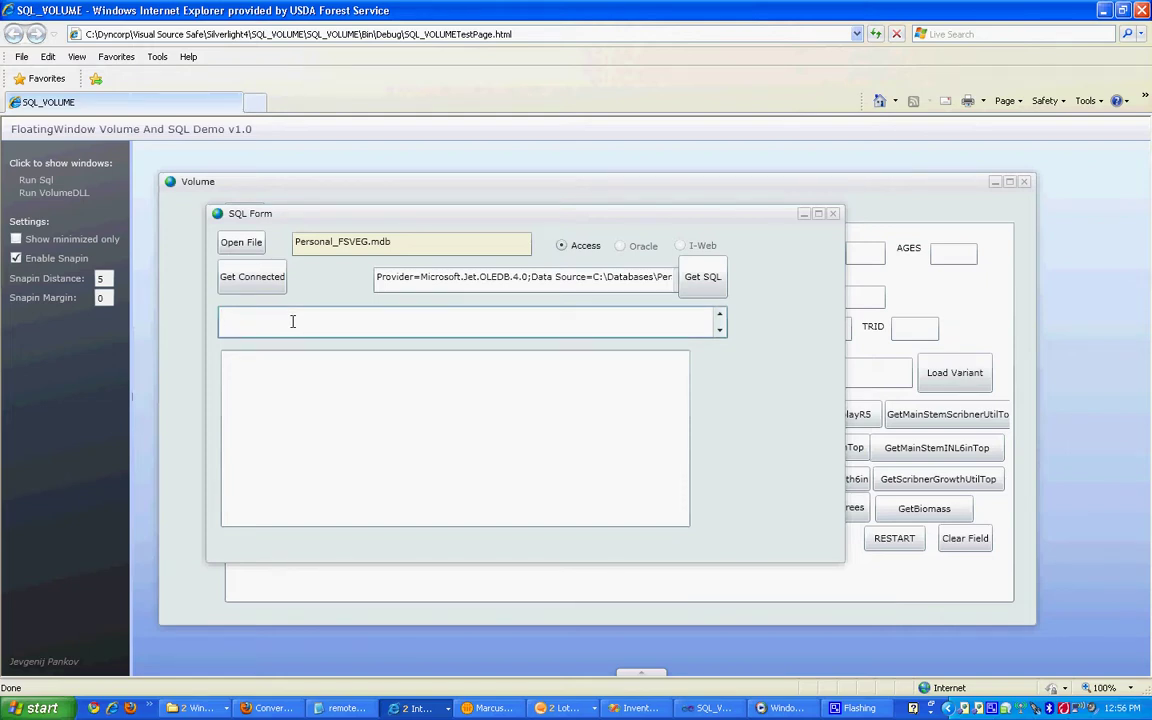
pyautogui.write('se')
pyautogui.write('lect ')
pyautogui.write('* from ')
pyautogui.write('WHAR')
pyautogui.press('BackSpace')
pyautogui.write('x')
pyautogui.press('BackSpace')
pyautogui.write('WE')
pyautogui.write('XWALK')
# - Run the WHR_XWALK query and dismiss the 'Done with RunQueryonServer routine' message
pyautogui.click(700, 278)
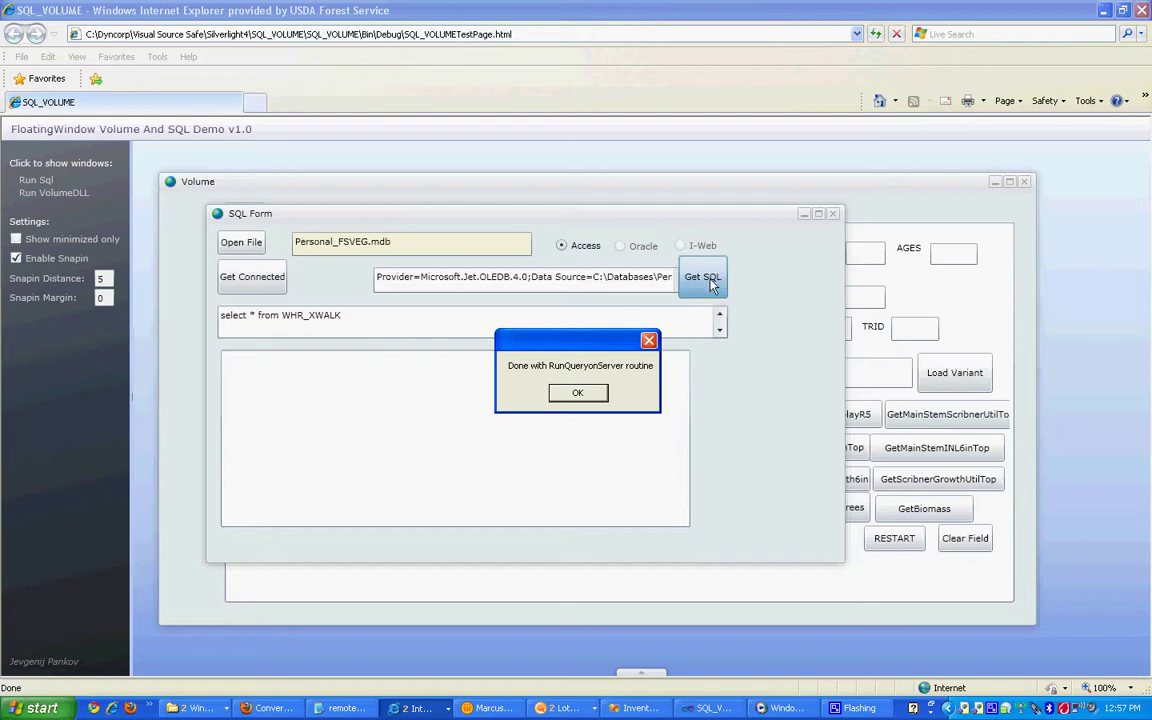
pyautogui.click(578, 394)
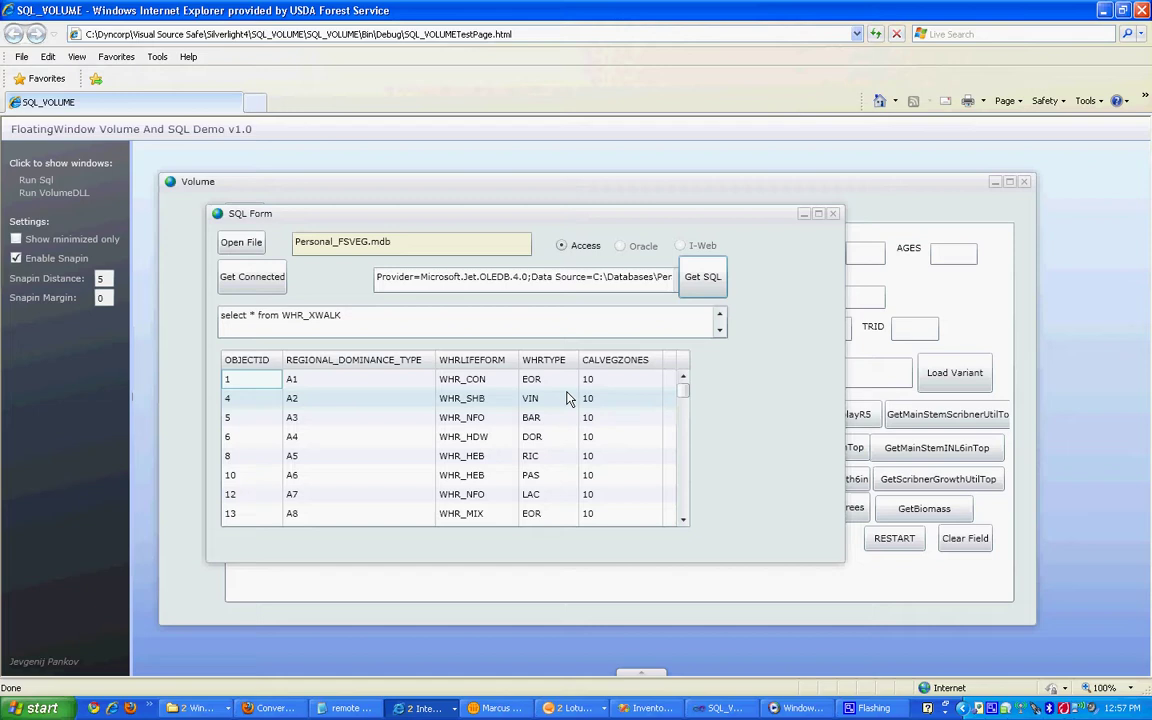
pyautogui.click(641, 677)
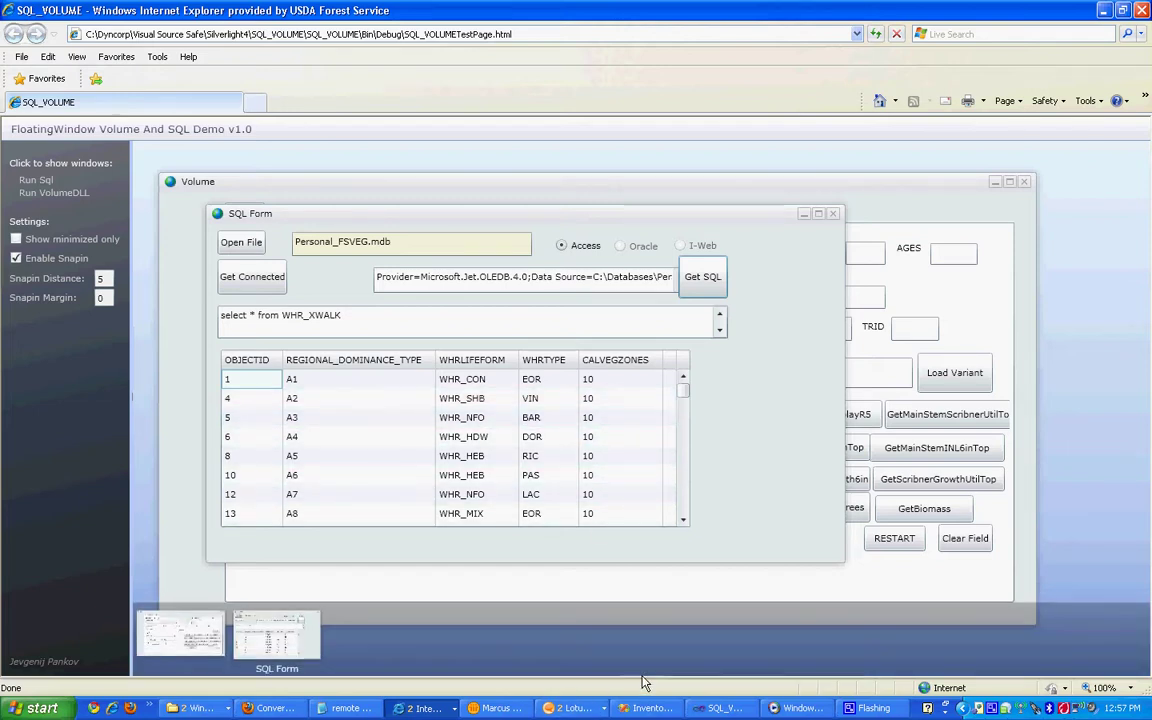
# - On the restored Volume form, set Root Collar to No and species to California red fir (ABMA)
pyautogui.click(224, 625)
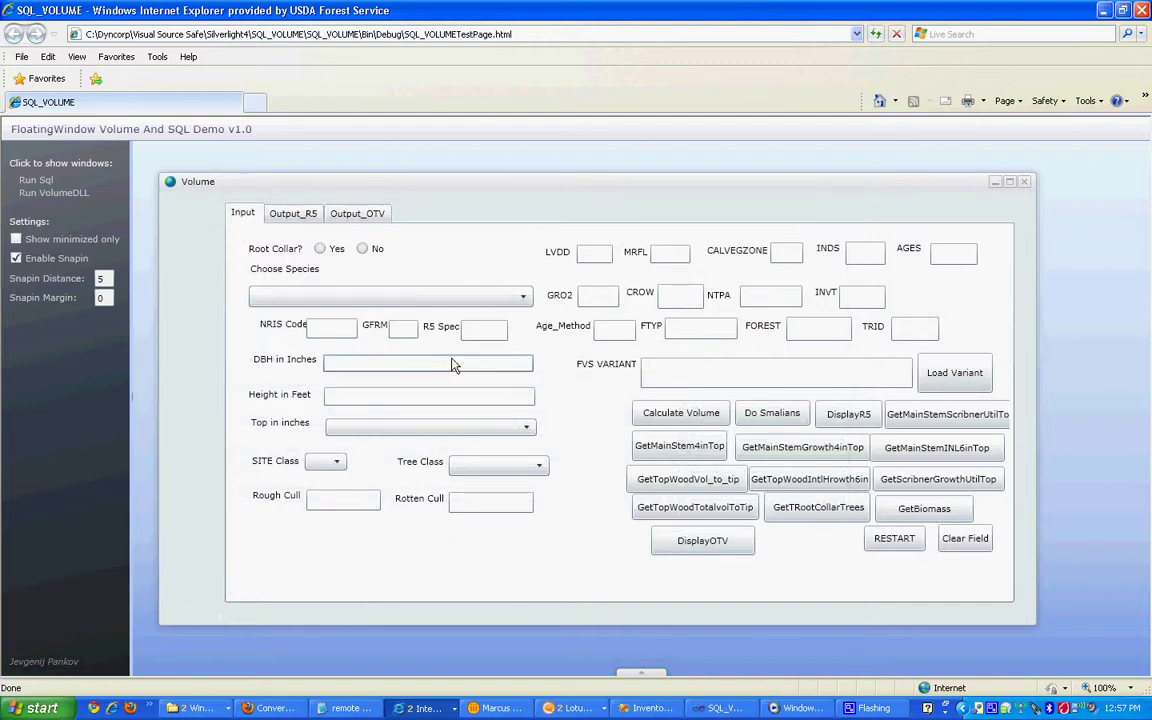
pyautogui.click(362, 249)
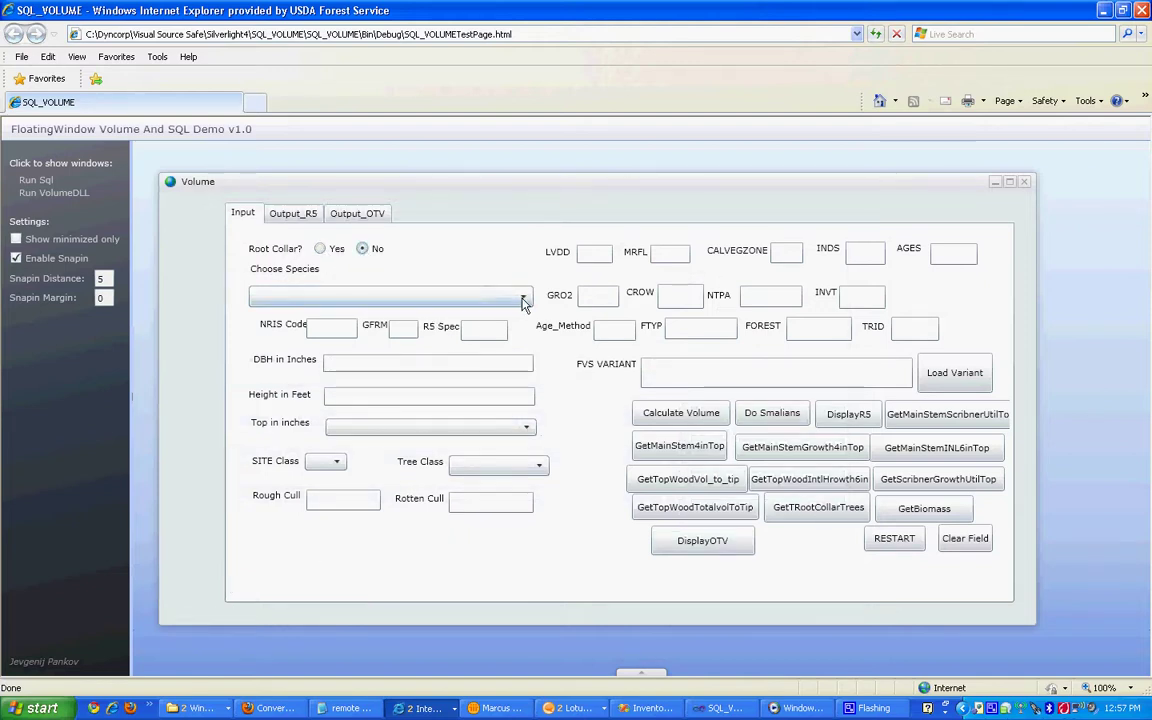
pyautogui.click(522, 300)
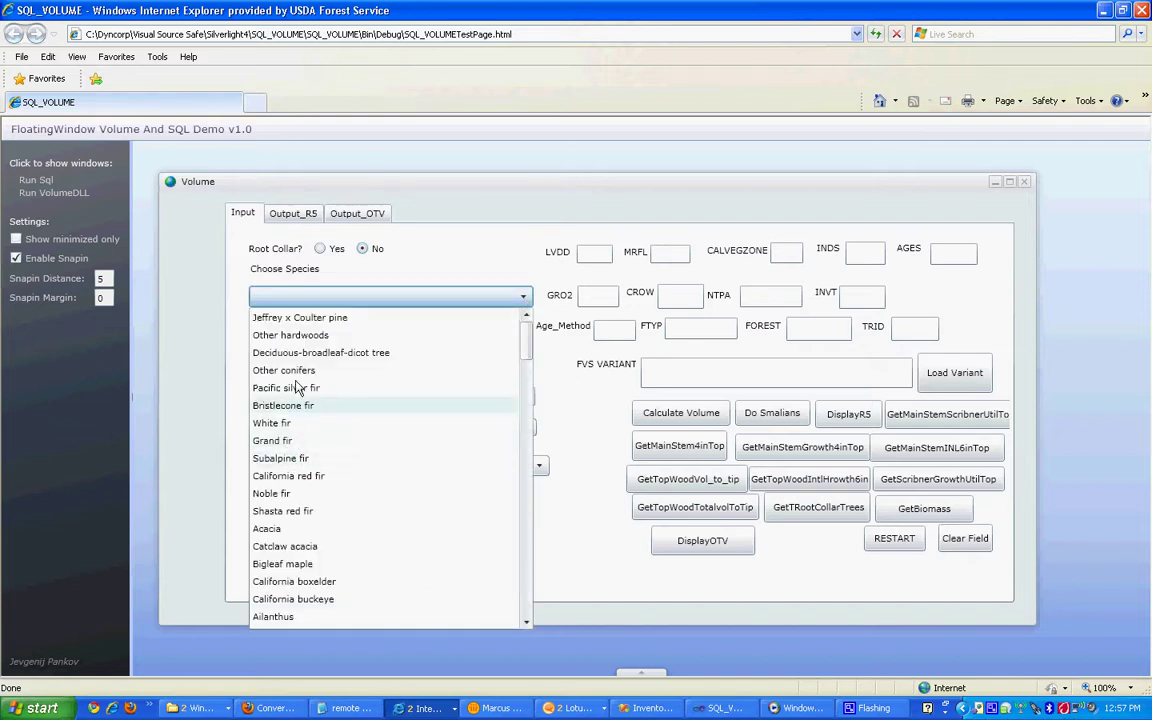
pyautogui.click(290, 477)
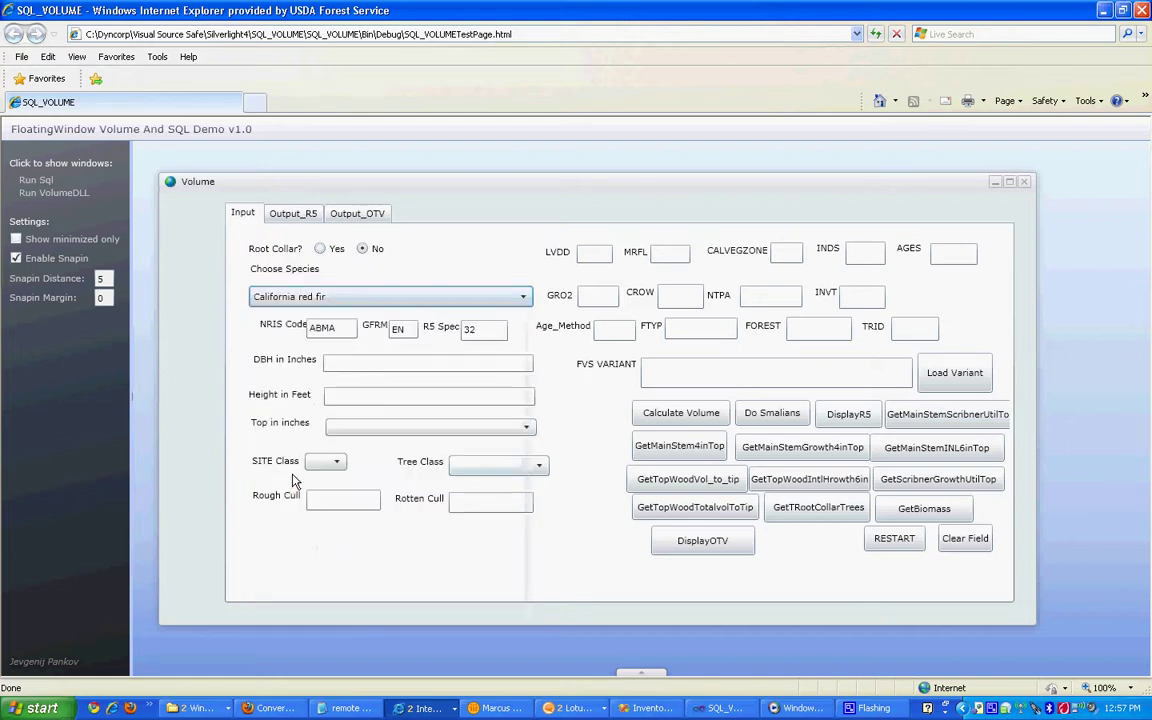
# - Enter DBH 34.4 and height 50, with top diameter 0 inches and site class 3
pyautogui.click(349, 363)
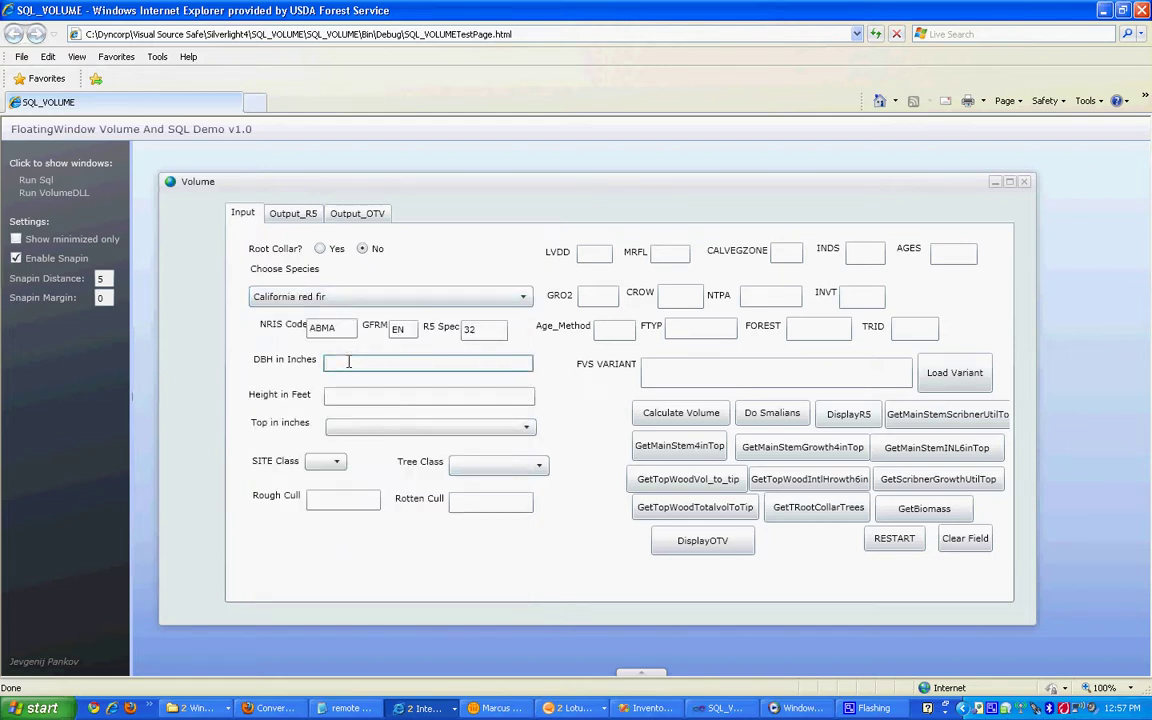
pyautogui.write('34.4')
pyautogui.click(349, 396)
pyautogui.write('50')
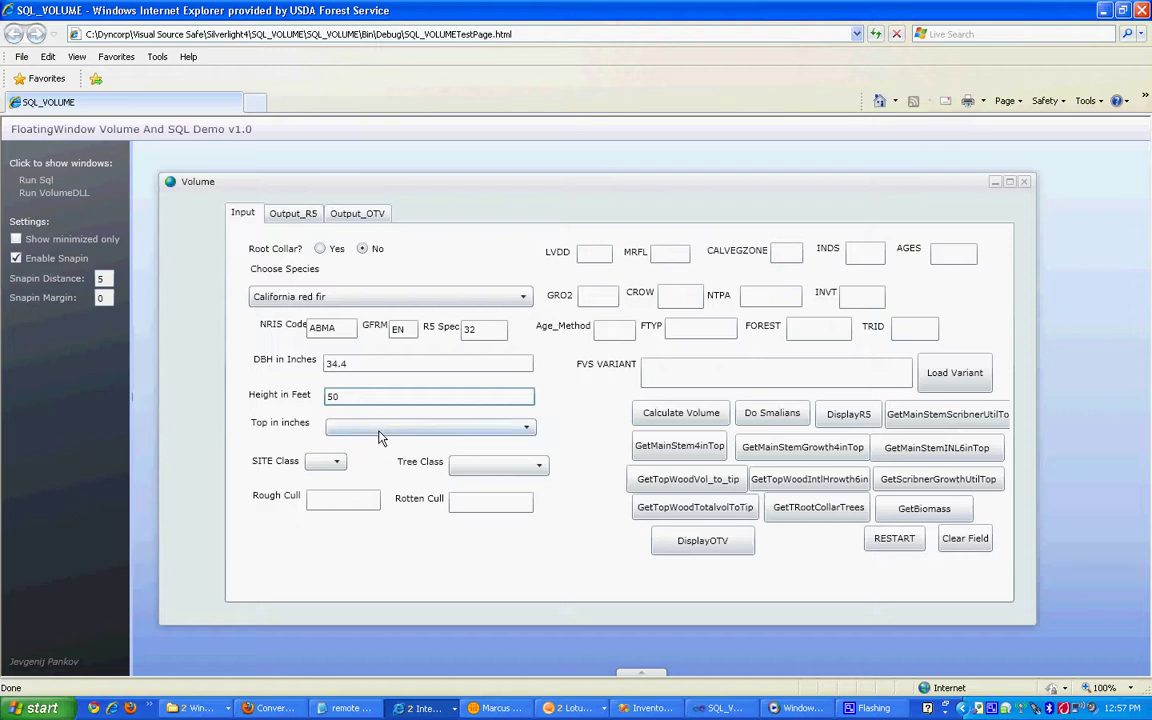
pyautogui.click(380, 430)
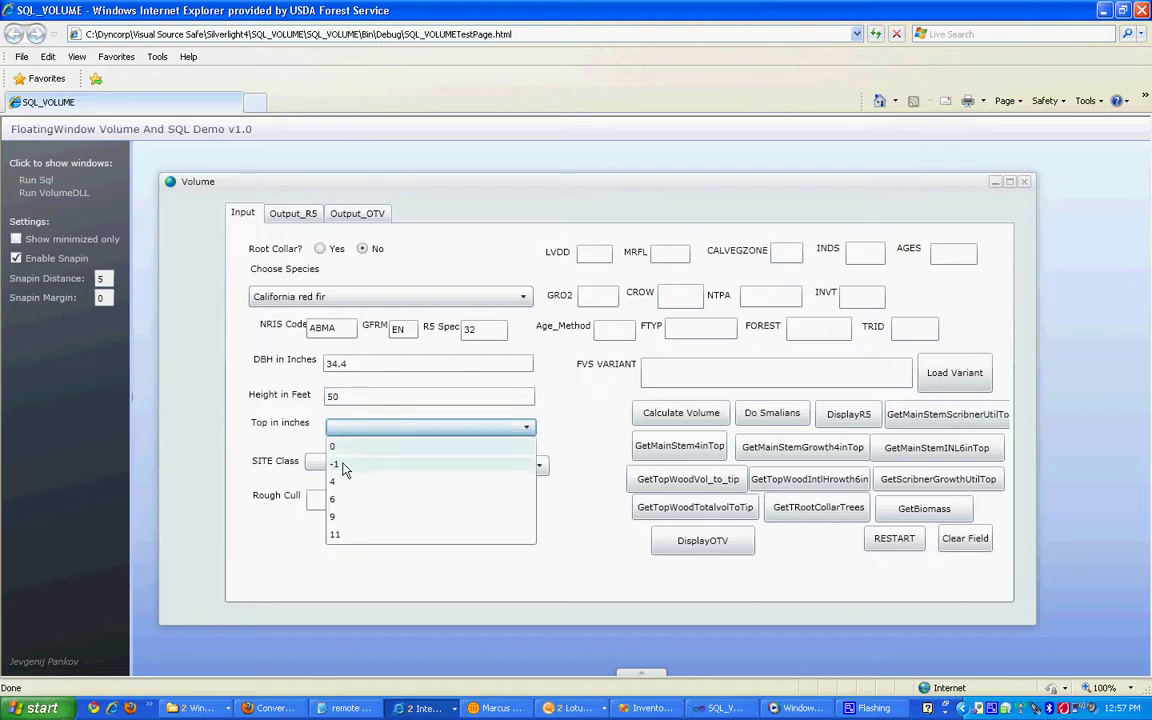
pyautogui.click(336, 447)
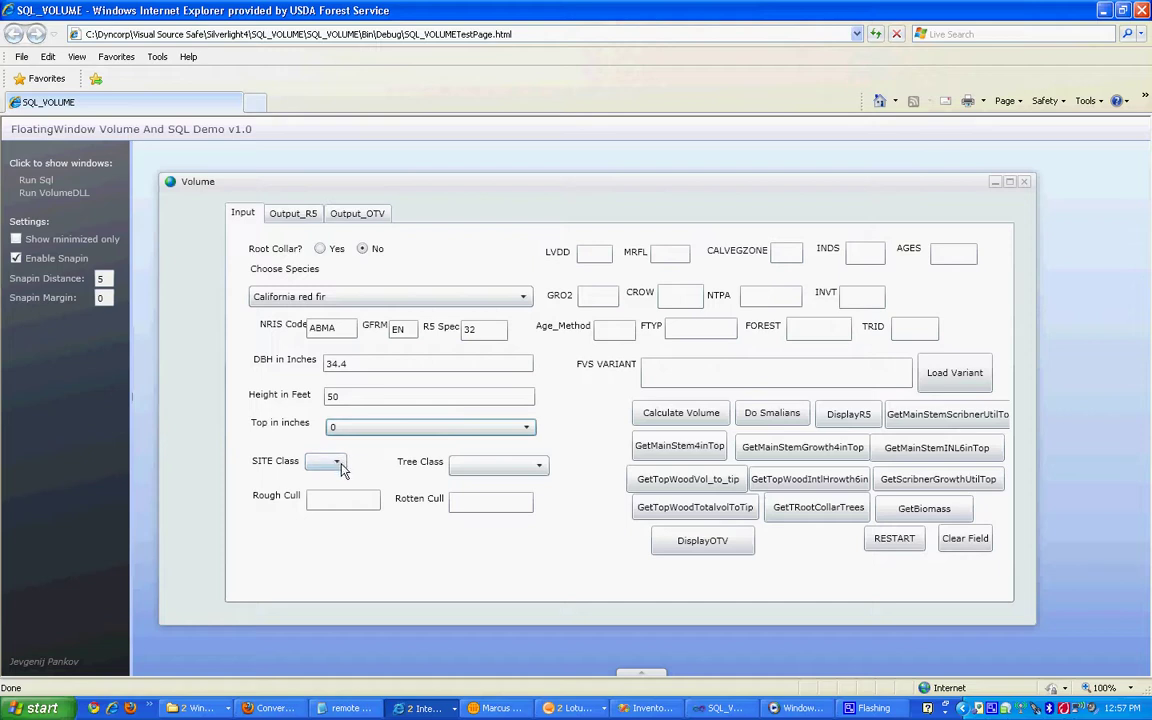
pyautogui.click(338, 463)
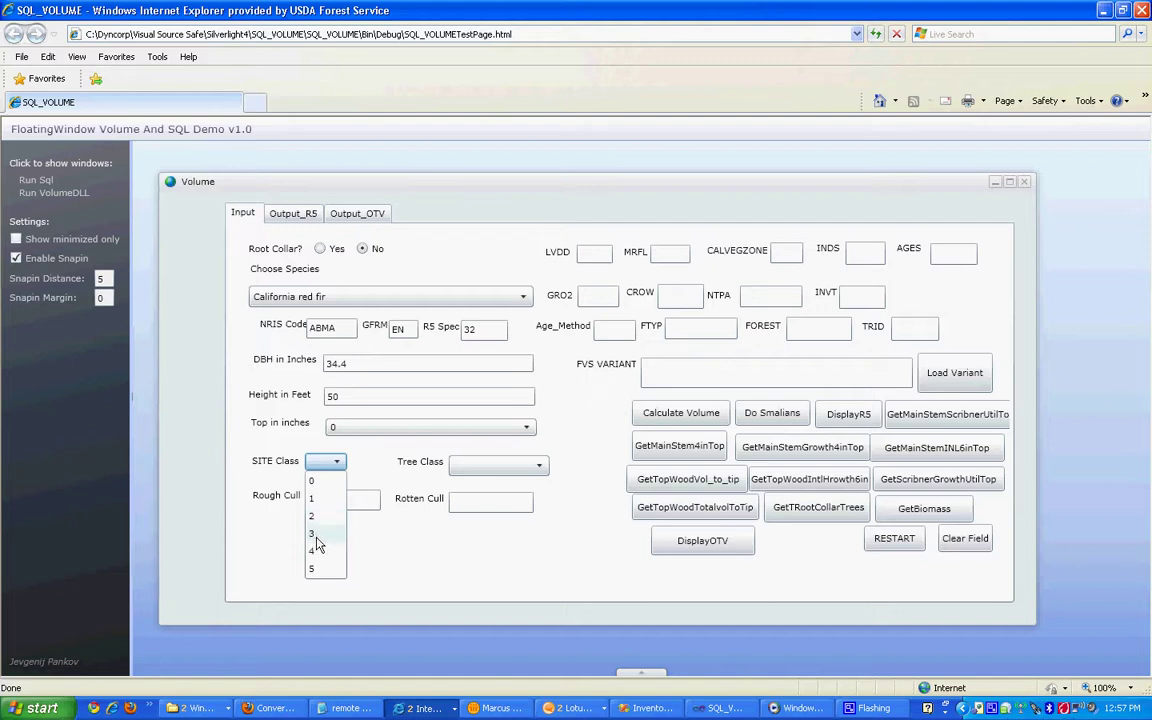
pyautogui.click(315, 534)
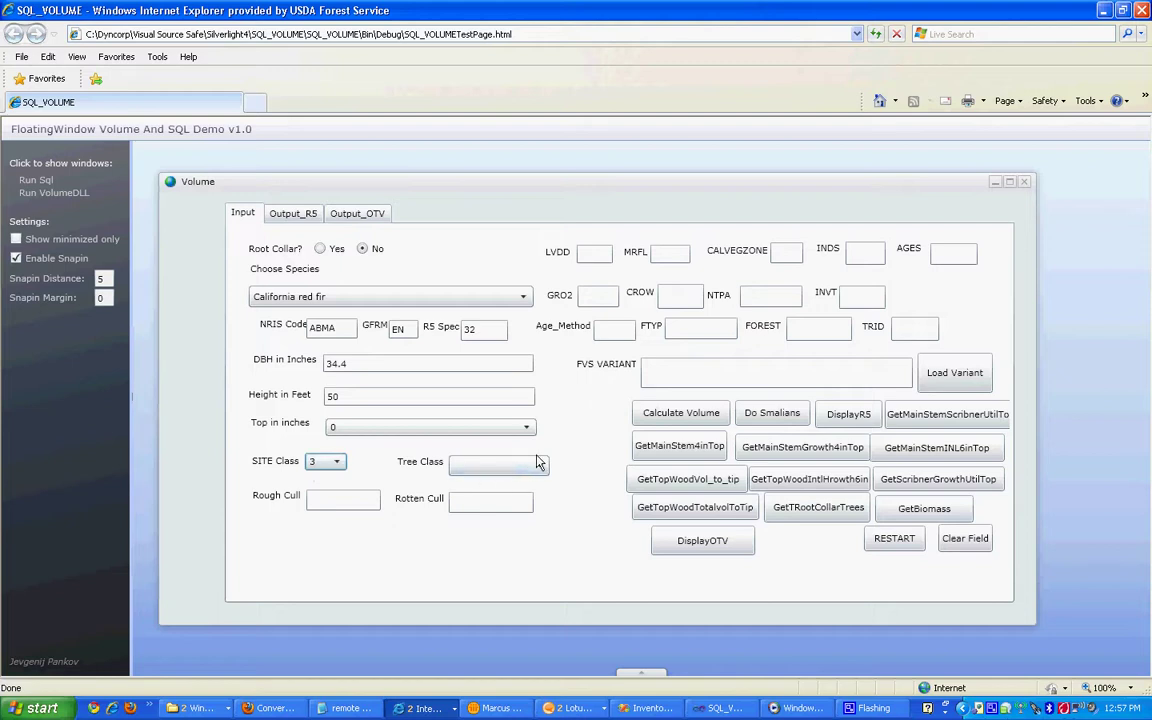
# - Set tree class to DESIRABLE and rough cull to 0
pyautogui.click(541, 467)
pyautogui.click(480, 483)
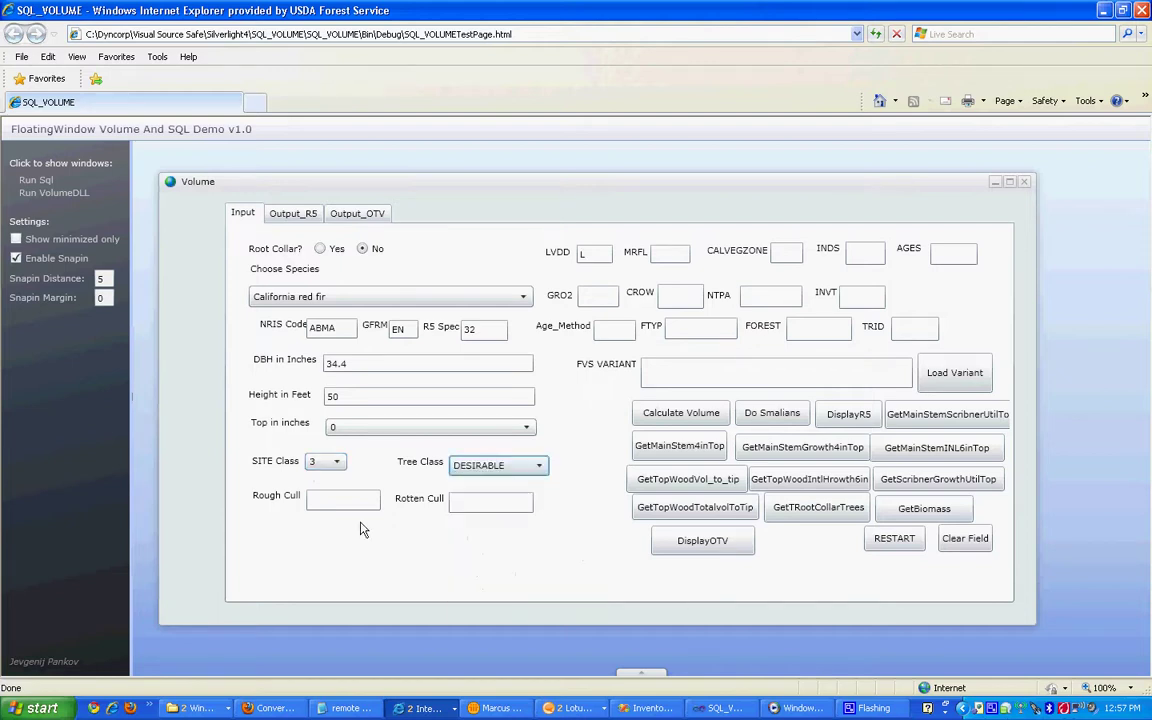
pyautogui.click(341, 499)
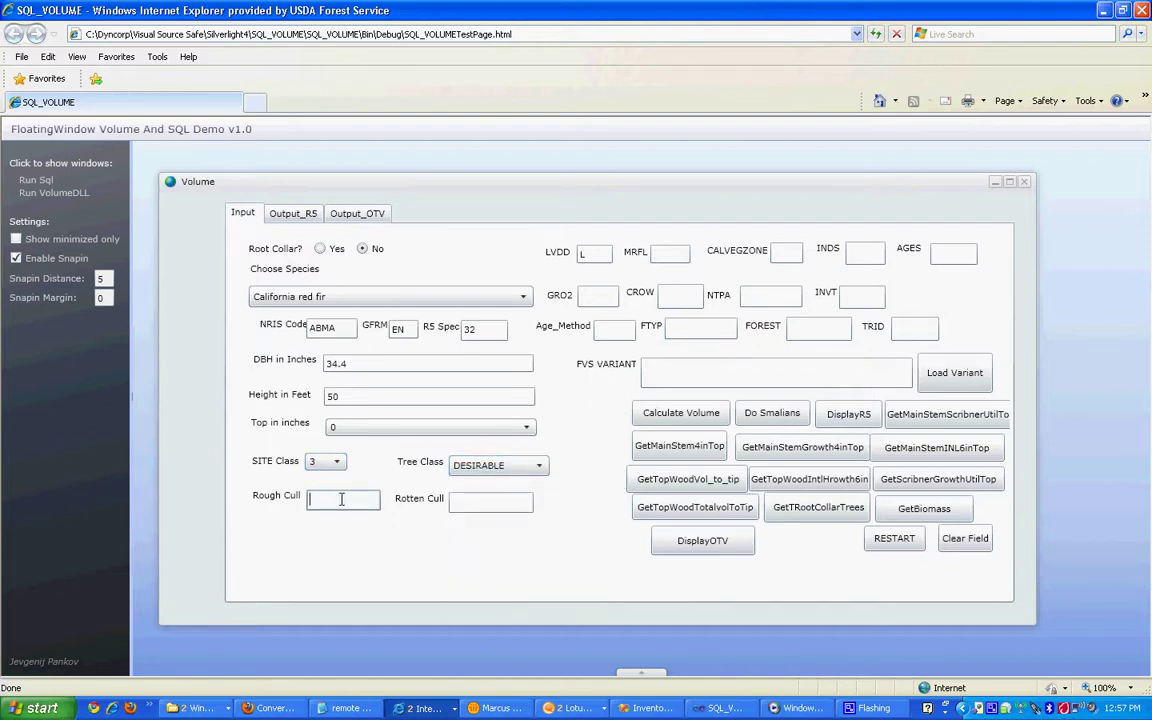
pyautogui.write('0')
pyautogui.click(459, 501)
pyautogui.write('0')
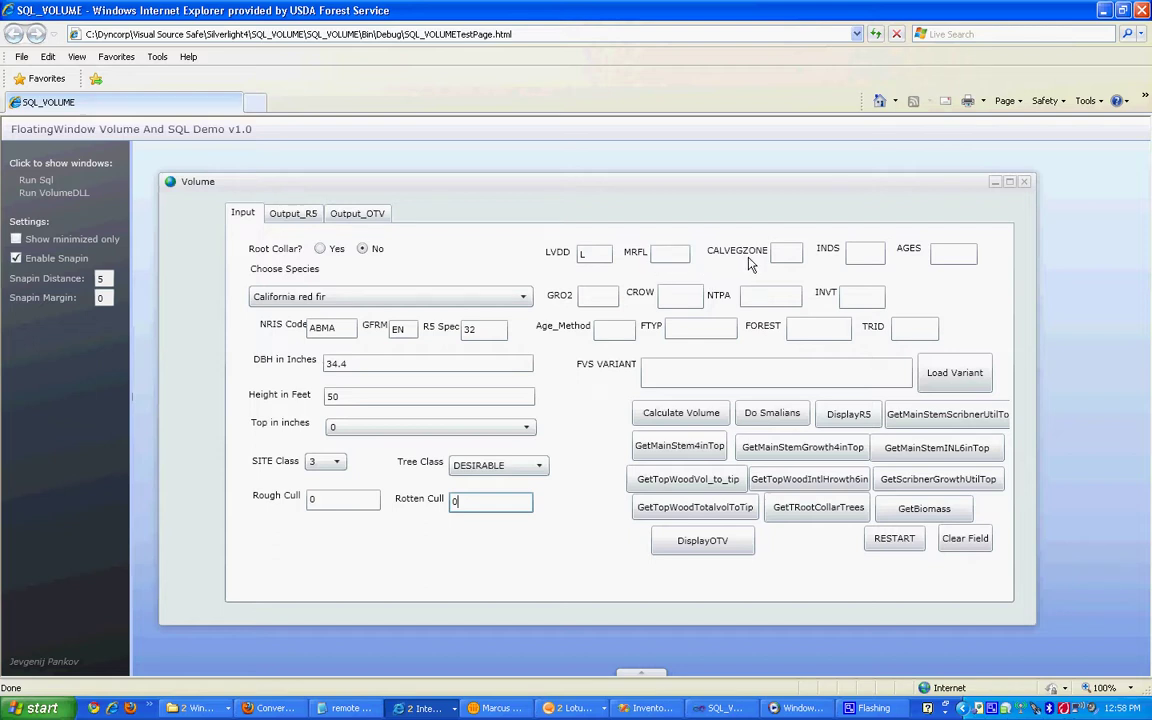
# - Enter CALVEGZONE 6 and INDS y
pyautogui.click(781, 253)
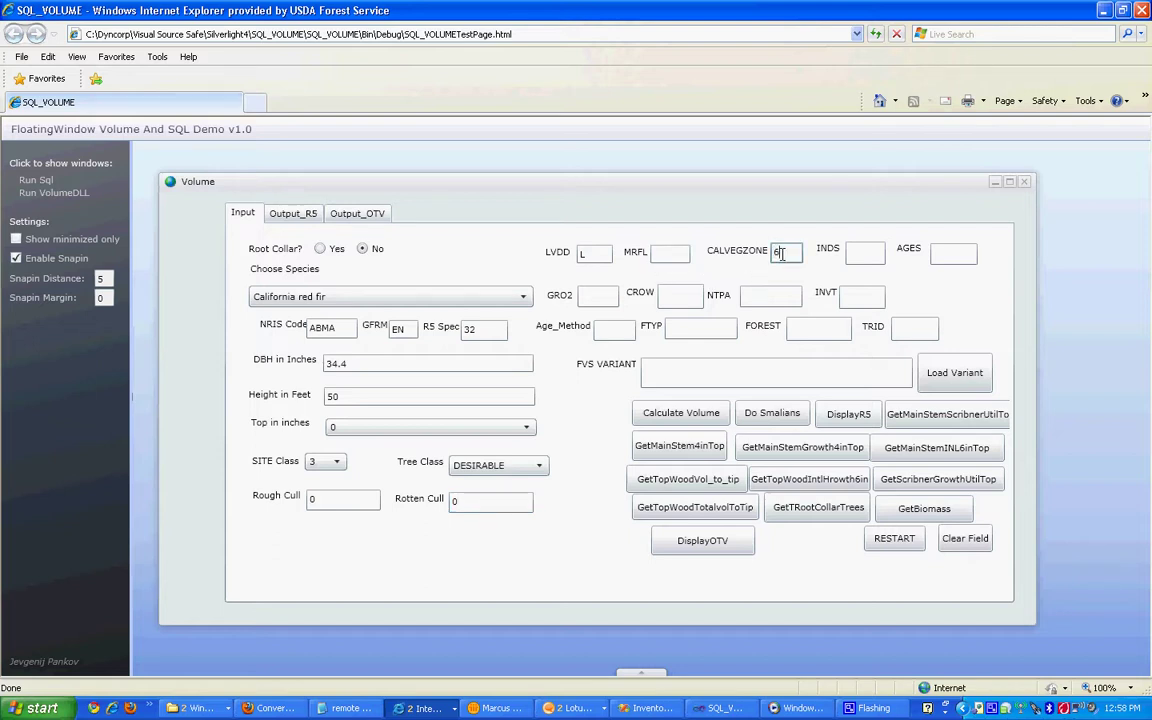
pyautogui.write('6')
pyautogui.click(868, 254)
pyautogui.press('capslock')
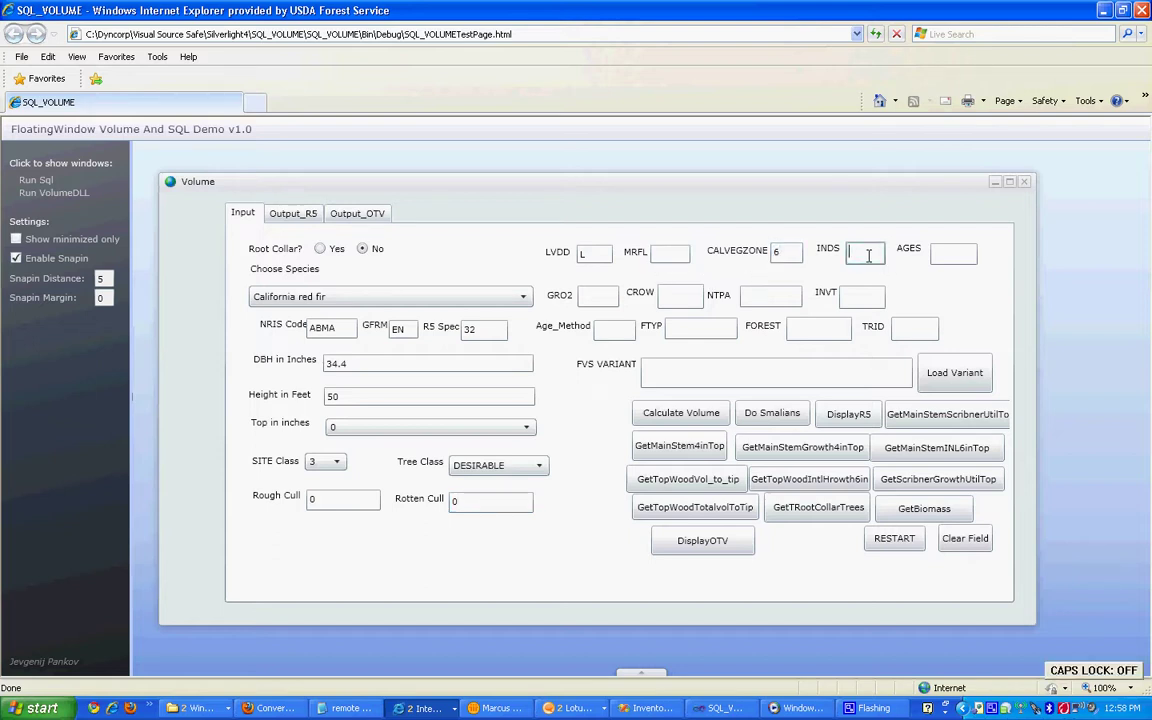
pyautogui.write('y')
pyautogui.click(950, 256)
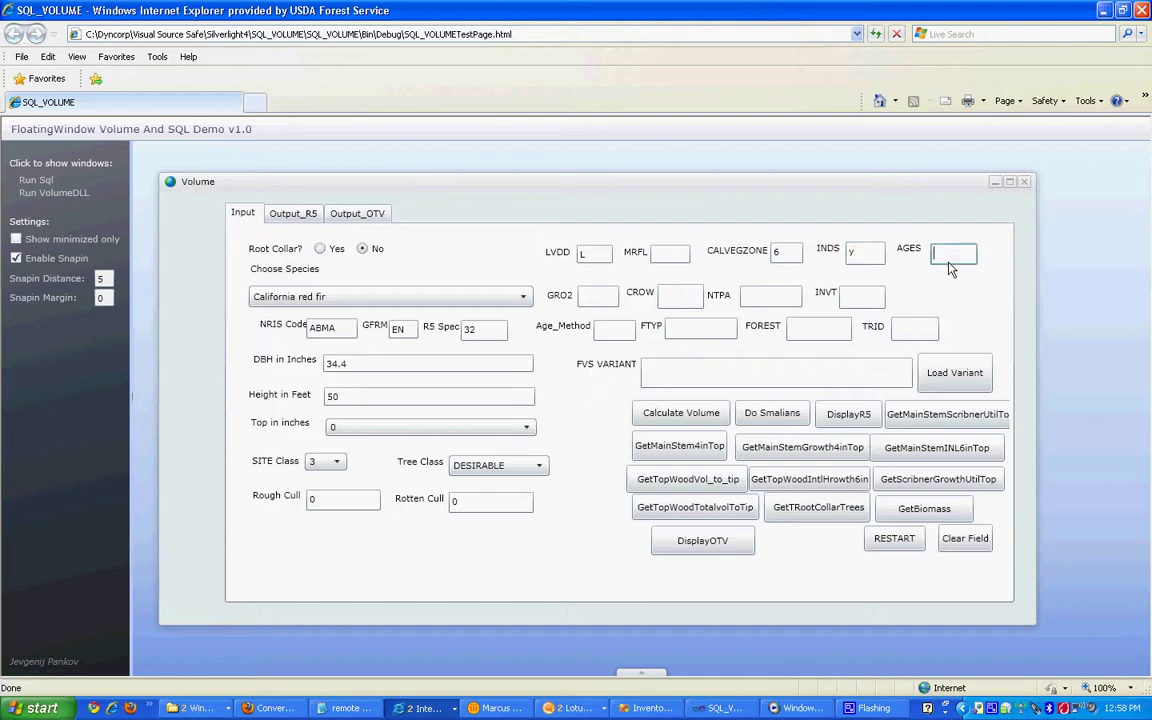
# - Enter AGES 50 and INVT IR in capitals
pyautogui.write('50')
pyautogui.click(861, 298)
pyautogui.write('r')
pyautogui.press('BackSpace')
pyautogui.press('capslock')
pyautogui.write('IR')
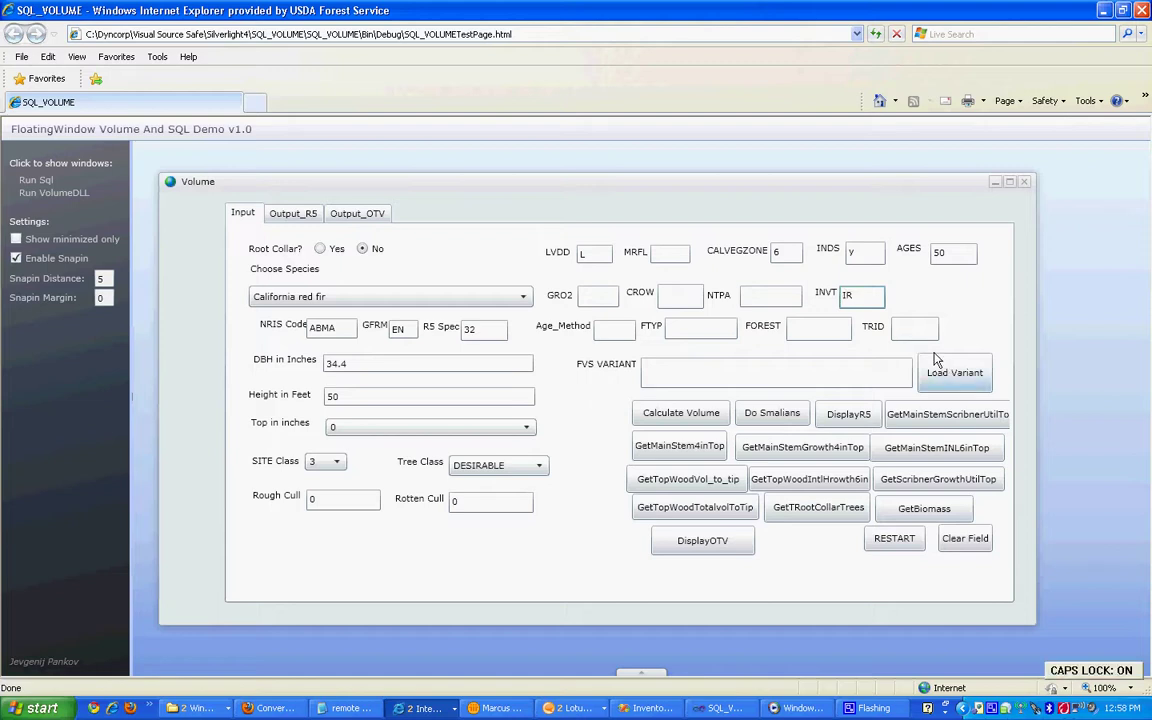
pyautogui.click(912, 328)
pyautogui.write('Y')
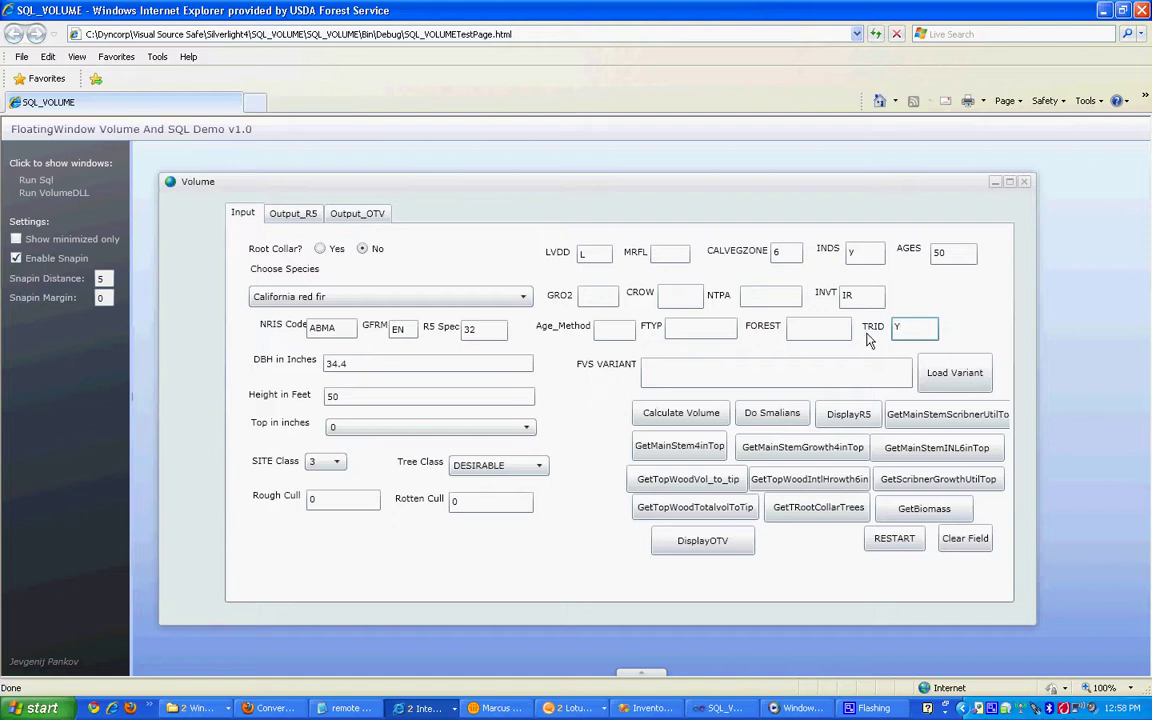
# - Enter FOREST 5, NTPA 8 and CROW 82
pyautogui.click(836, 327)
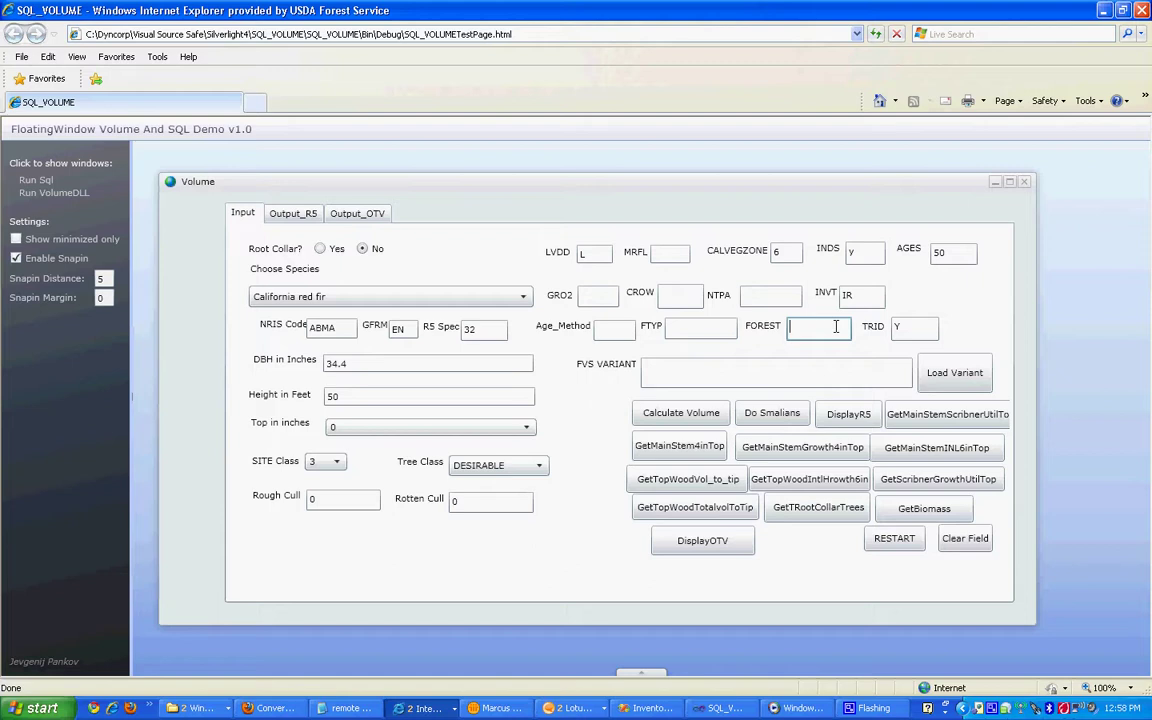
pyautogui.write('5')
pyautogui.click(752, 297)
pyautogui.write('8')
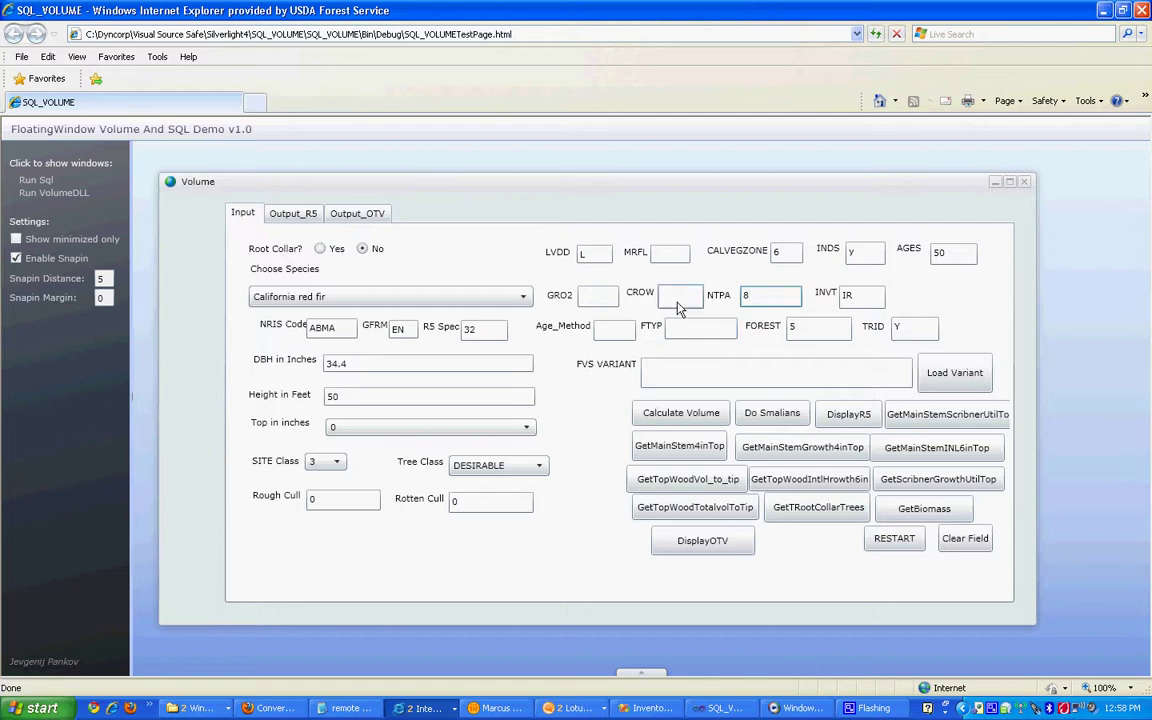
pyautogui.click(680, 300)
pyautogui.write('8')
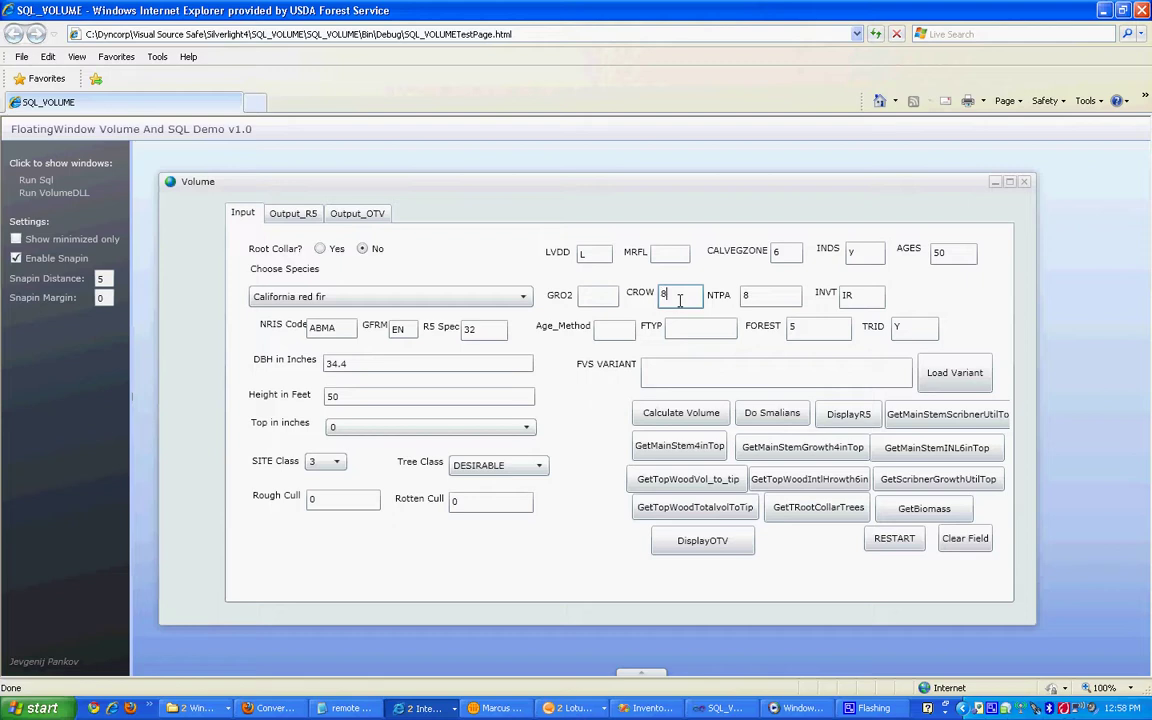
pyautogui.write('2')
# - Enter GRO2 33.4, Age_Method TM and FTYP FRQ, removing stray letters from GRO2
pyautogui.click(608, 299)
pyautogui.write('33.4')
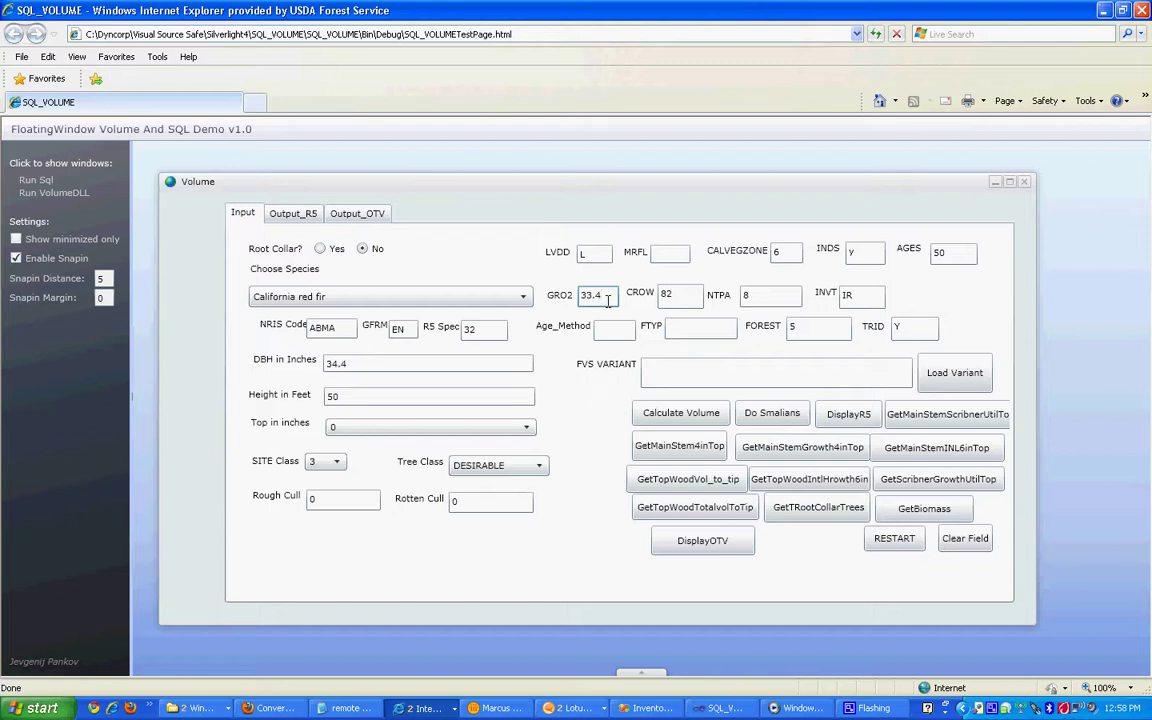
pyautogui.click(612, 333)
pyautogui.write('M')
pyautogui.press('BackSpace')
pyautogui.press('BackSpace')
pyautogui.click(614, 333)
pyautogui.click(703, 327)
pyautogui.write('FRQ')
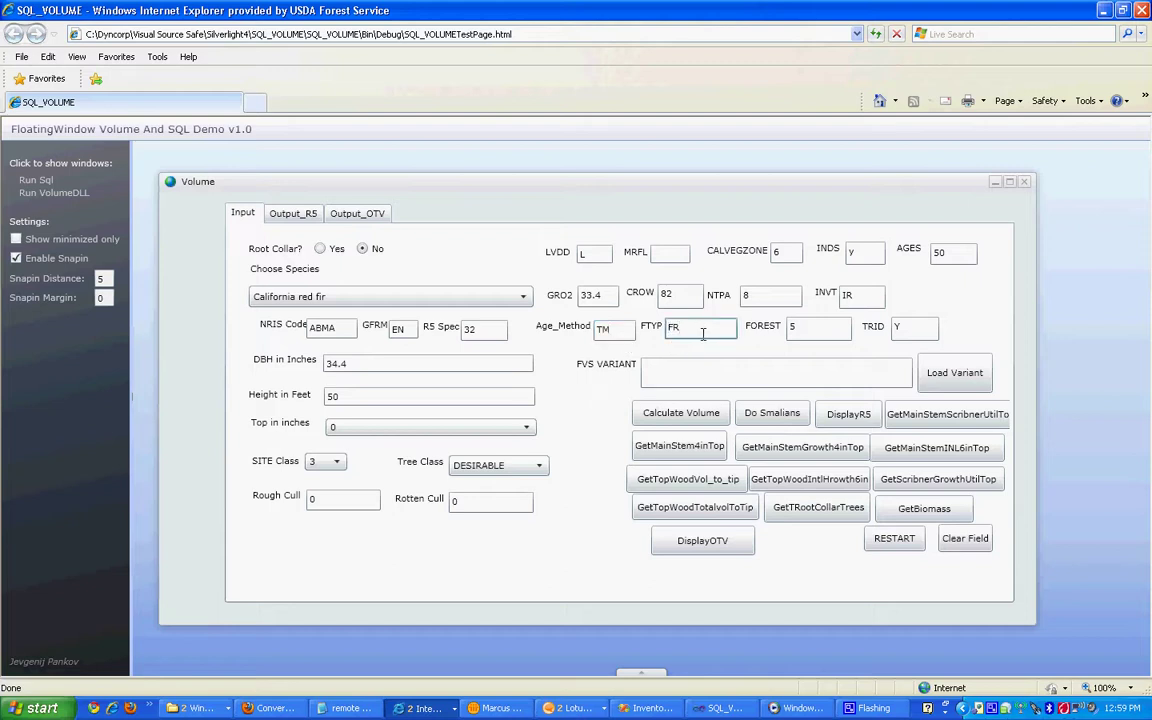
# - Calculate the red fir's volume and its Smalian volume of 279.089, dismissing each message
pyautogui.click(684, 422)
pyautogui.click(580, 391)
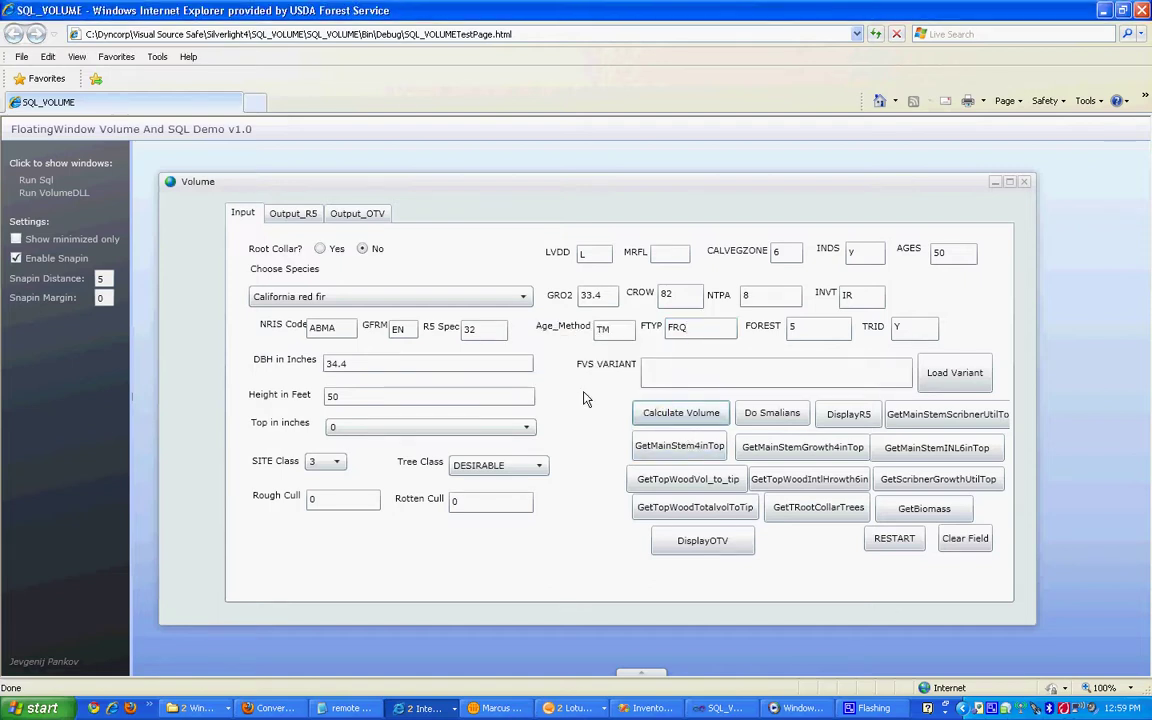
pyautogui.click(770, 413)
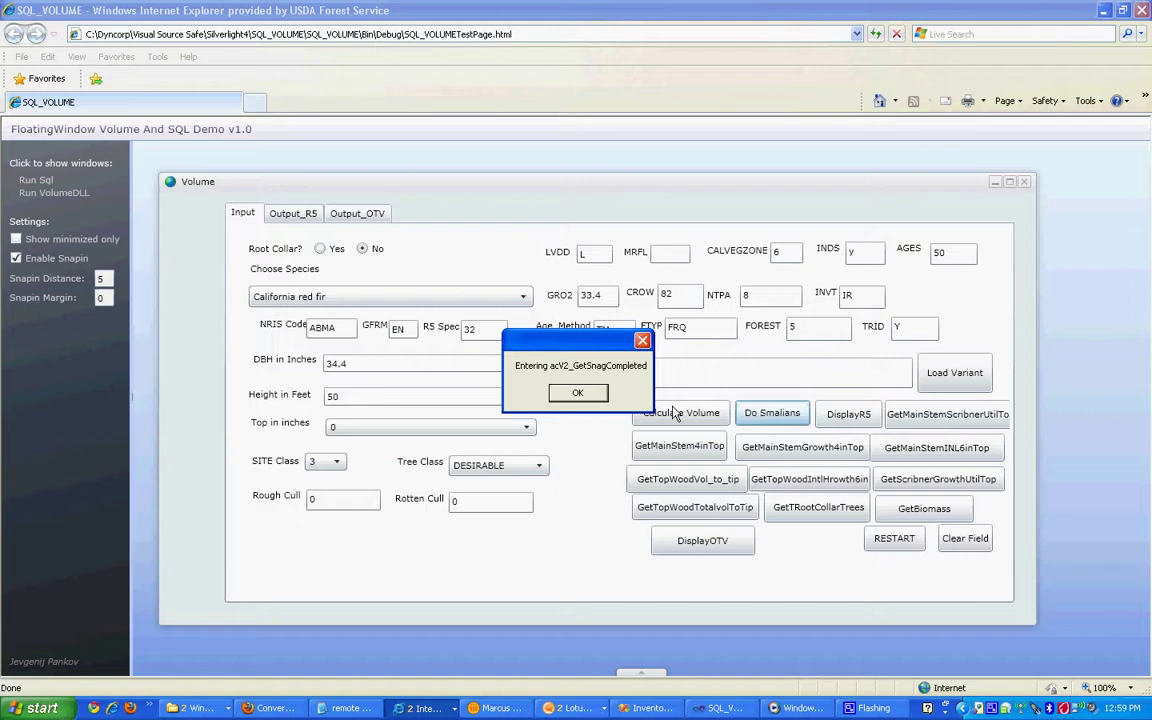
pyautogui.click(577, 396)
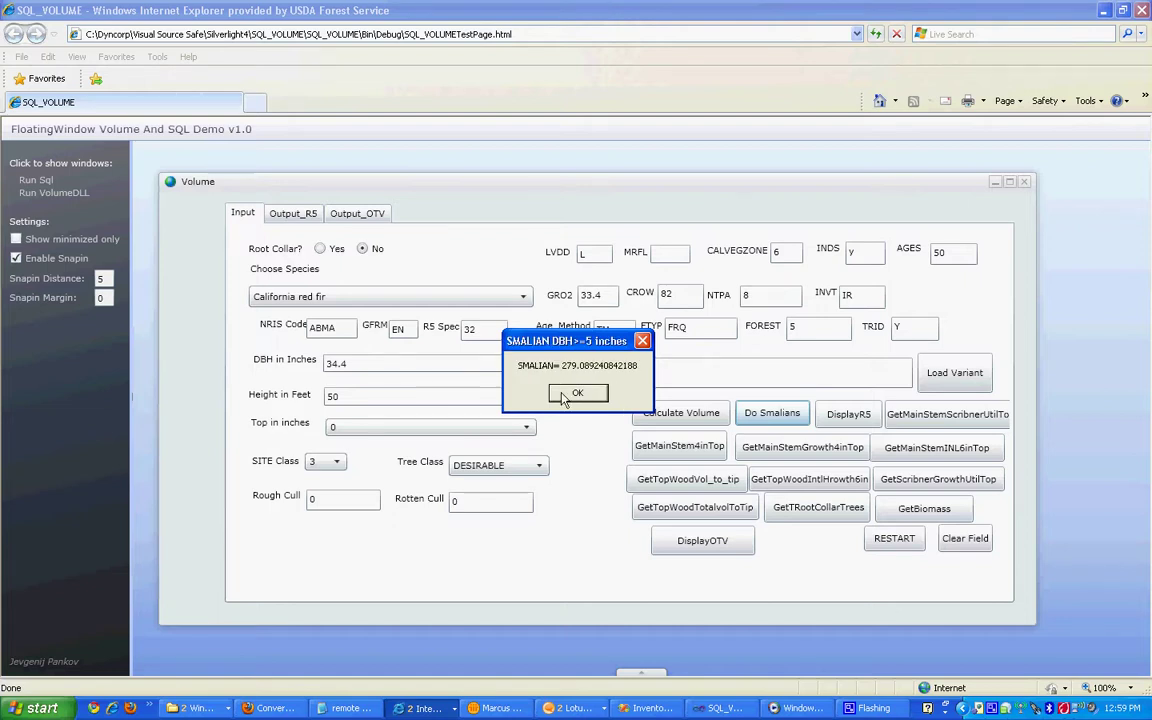
pyautogui.click(565, 395)
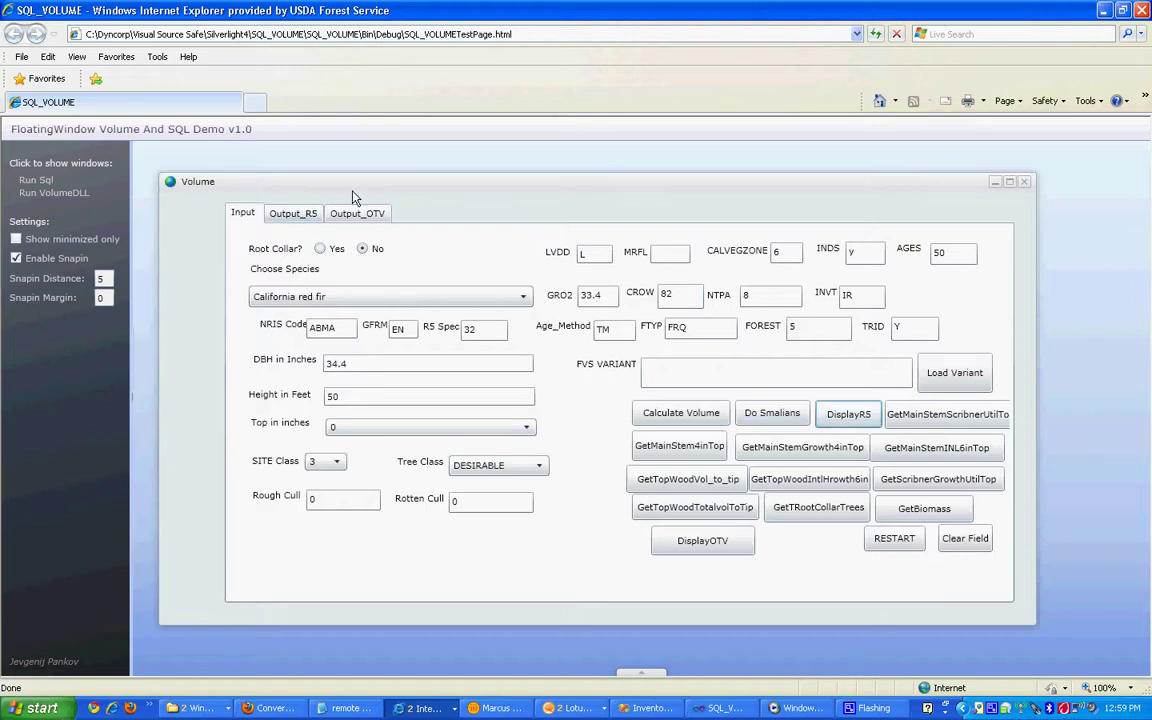
pyautogui.click(292, 213)
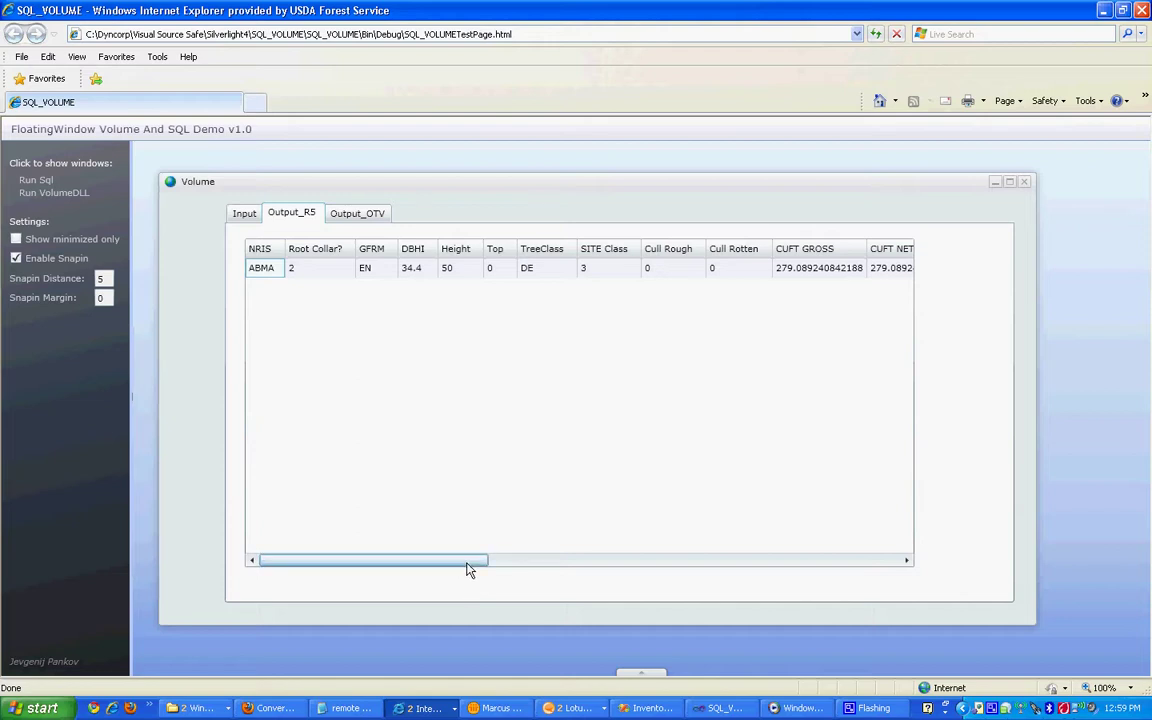
pyautogui.moveTo(469, 568)
pyautogui.mouseDown()
pyautogui.moveTo(704, 537)
pyautogui.moveTo(850, 546)
pyautogui.moveTo(913, 505)
pyautogui.mouseUp()
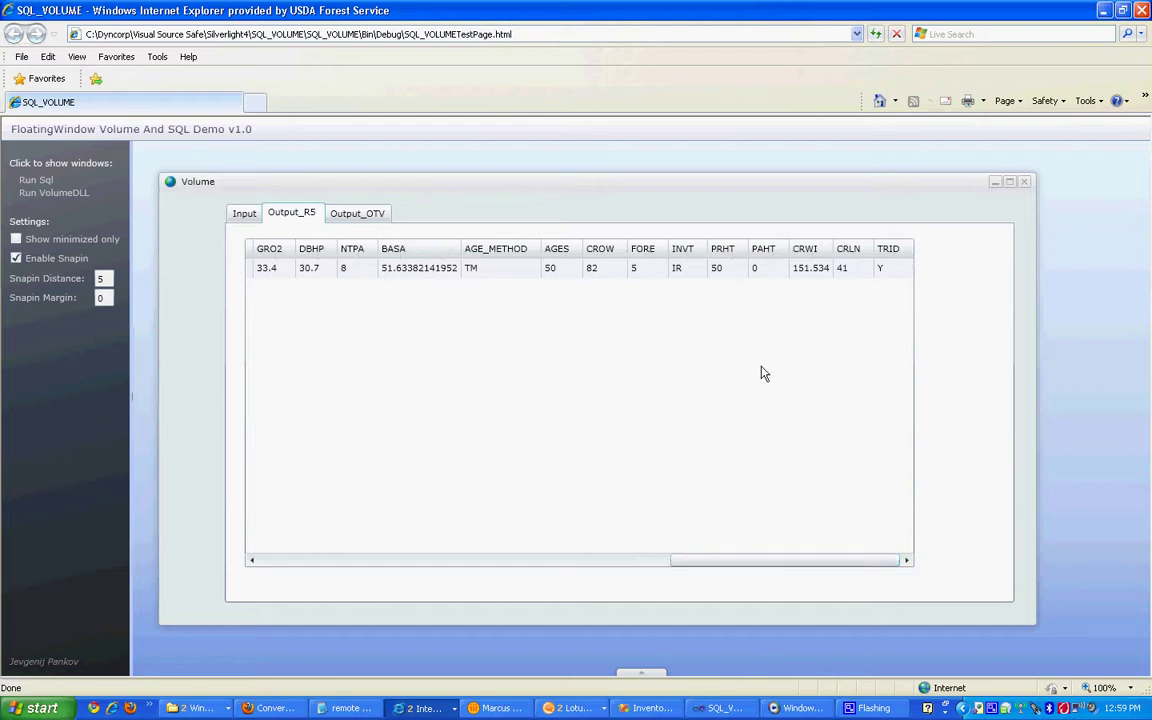
pyautogui.click(243, 213)
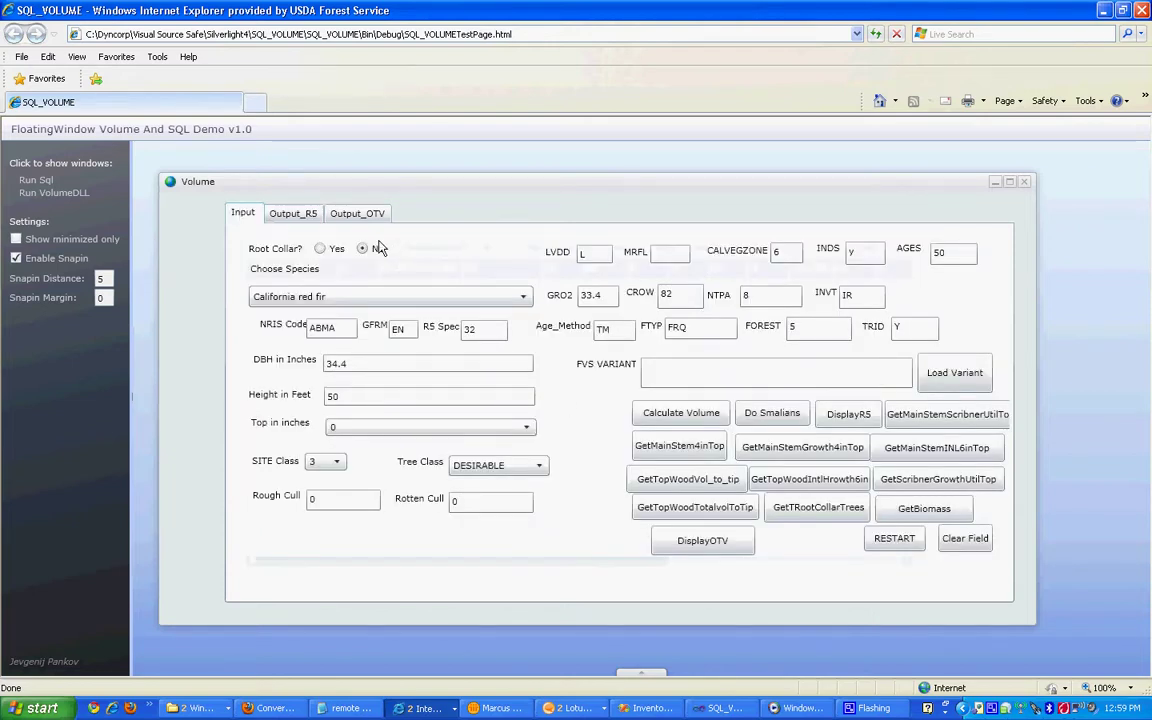
# - Run GetMainStem4inTop, GetTopWoodVol_to_tip, GetScribnerGrowthUtilTop, GetTRootCollarTrees, GetBiomass and DisplayOTV
pyautogui.click(679, 446)
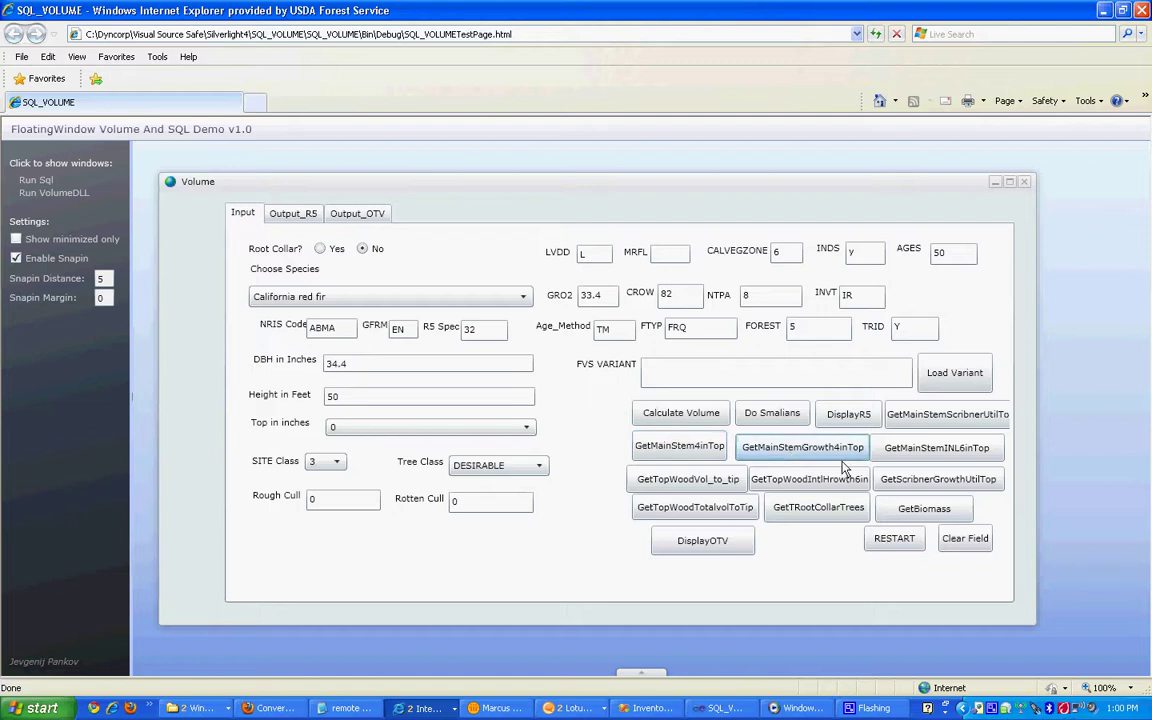
pyautogui.click(690, 482)
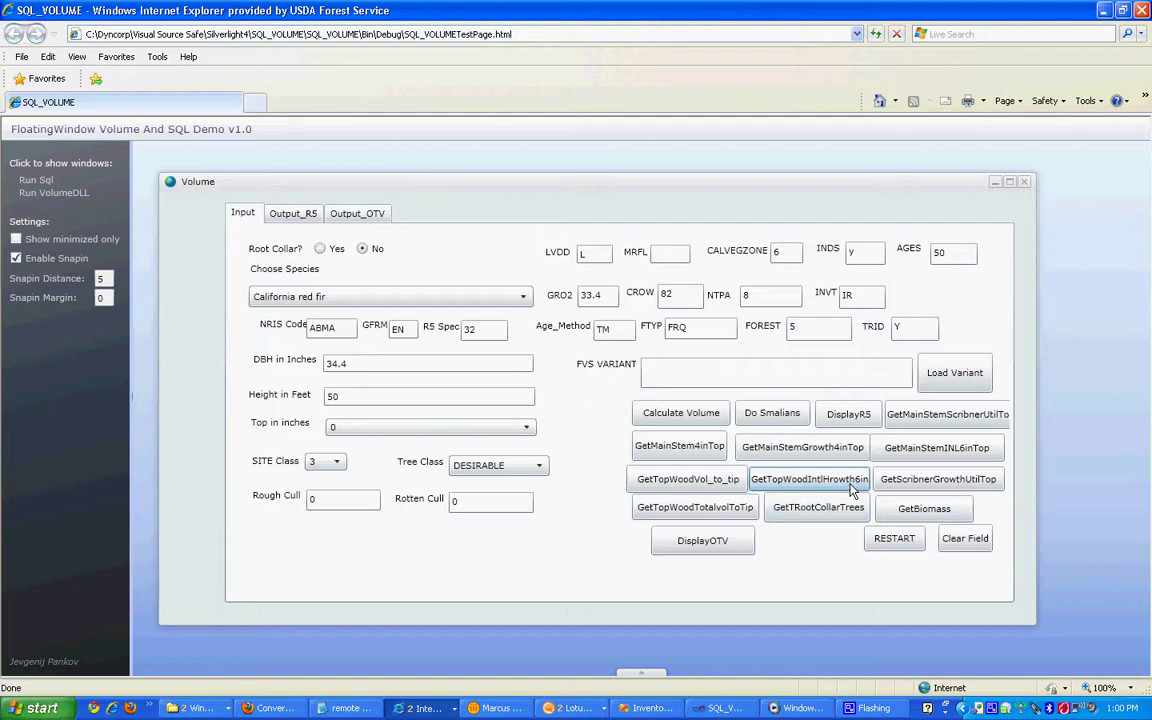
pyautogui.click(880, 483)
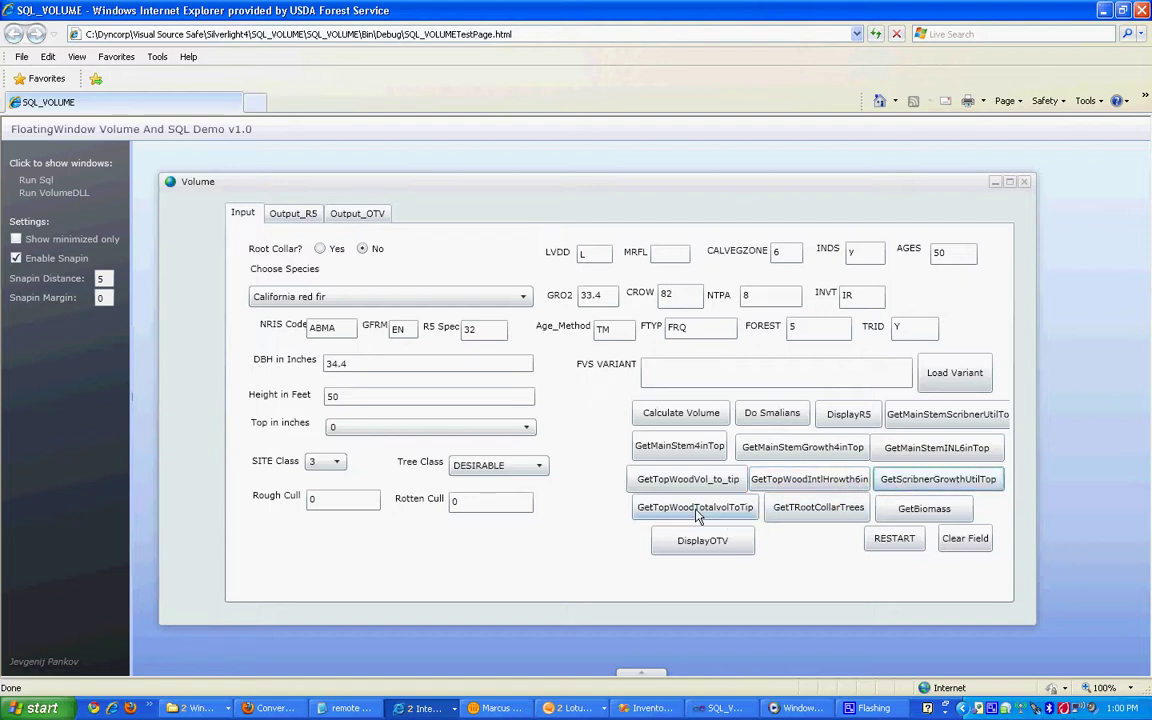
pyautogui.click(815, 508)
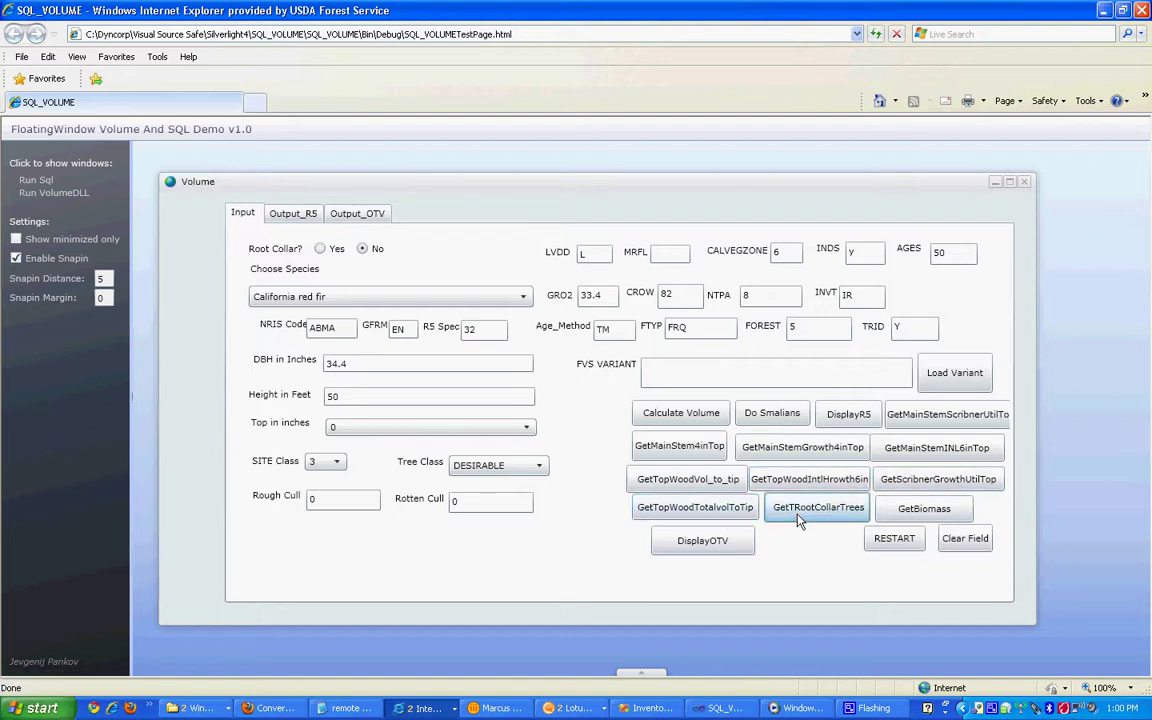
pyautogui.click(920, 512)
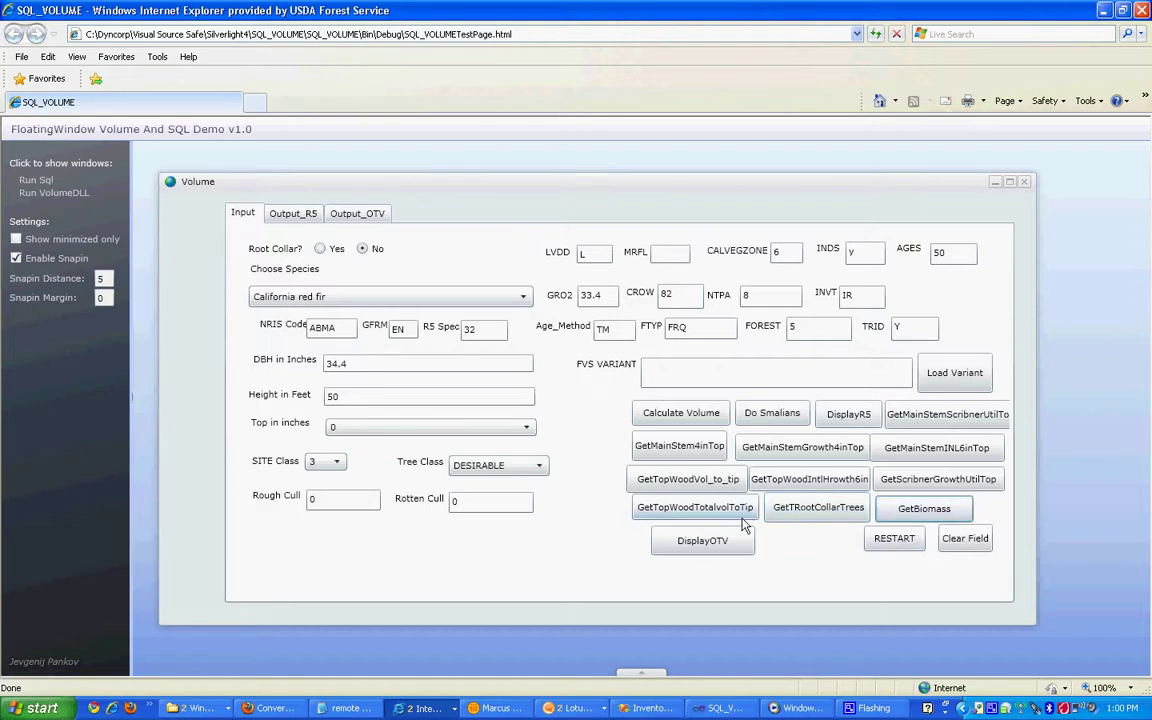
pyautogui.click(716, 546)
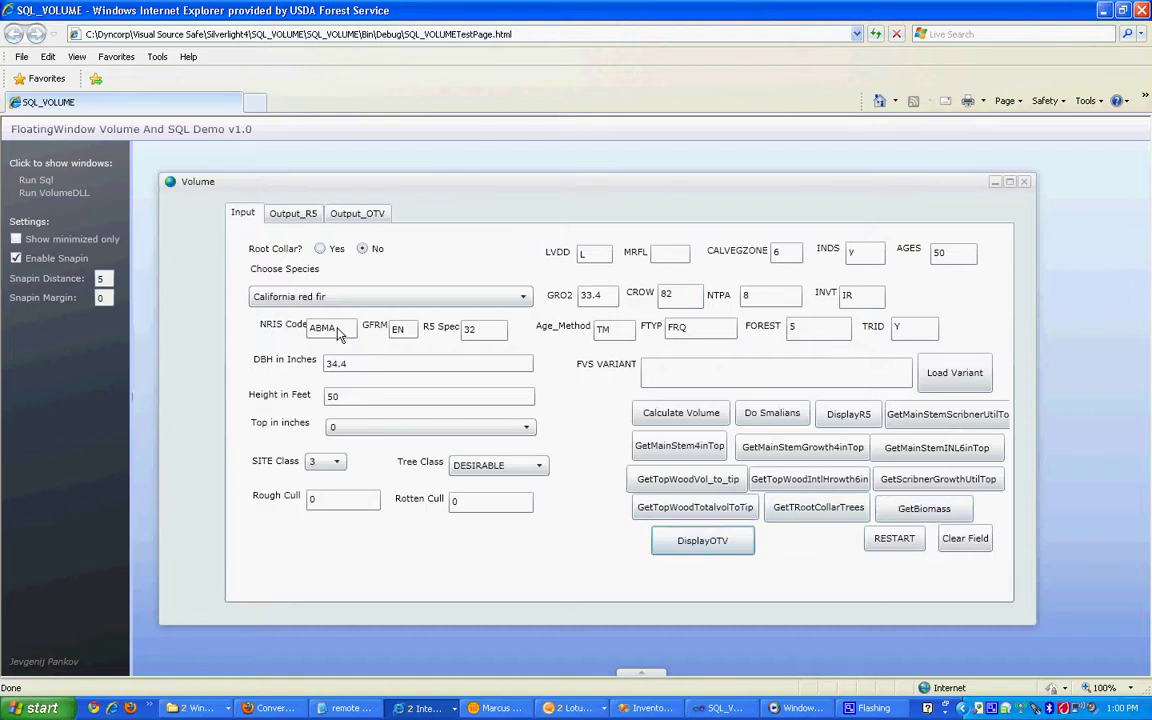
pyautogui.click(343, 216)
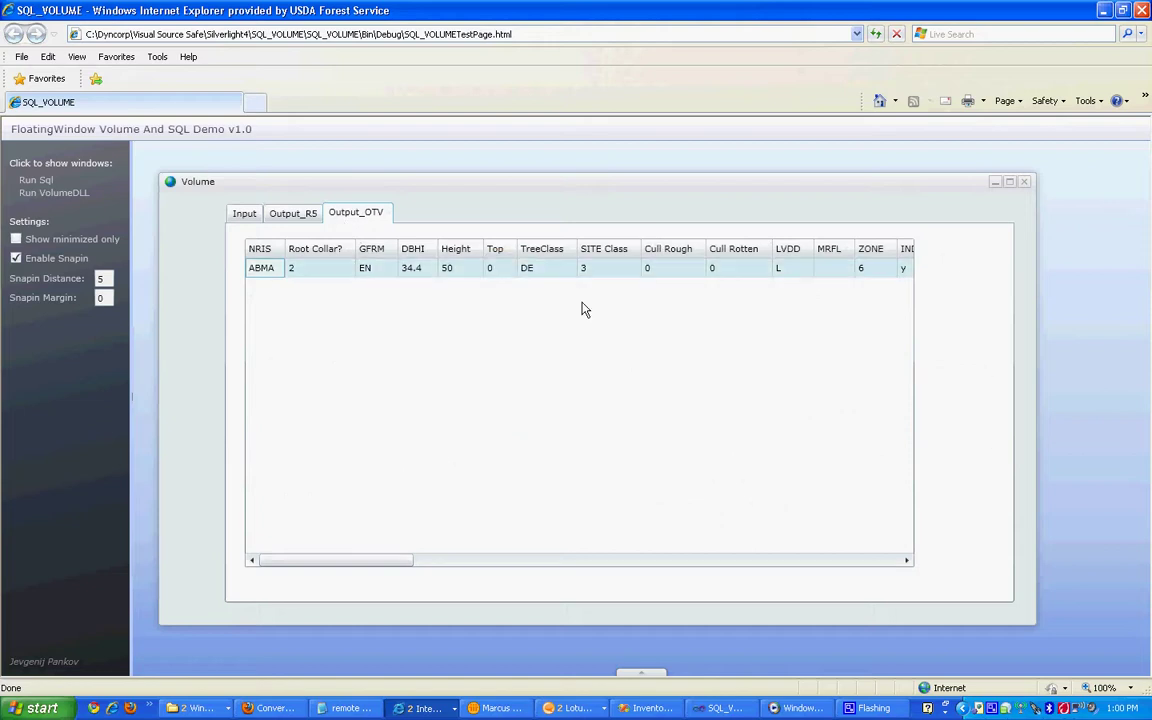
pyautogui.moveTo(404, 561)
pyautogui.mouseDown()
pyautogui.moveTo(575, 590)
pyautogui.moveTo(815, 607)
pyautogui.moveTo(872, 607)
pyautogui.moveTo(886, 591)
pyautogui.mouseUp()
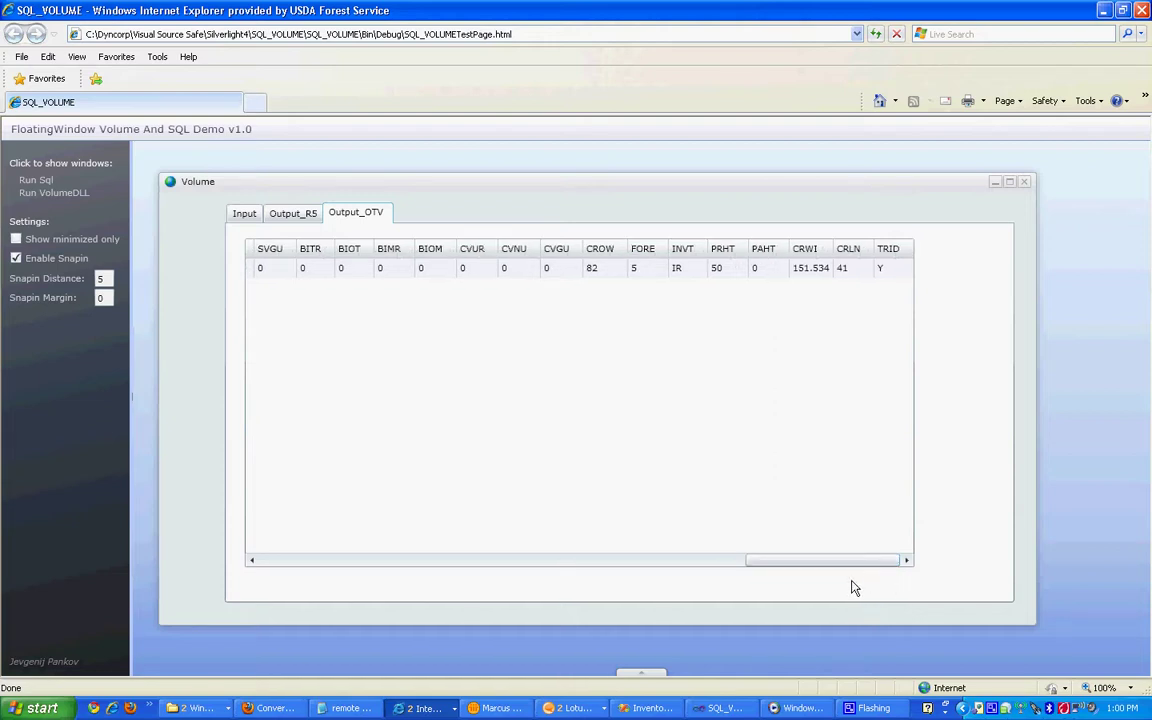
pyautogui.moveTo(840, 561)
pyautogui.mouseDown()
pyautogui.moveTo(465, 535)
pyautogui.moveTo(268, 569)
pyautogui.mouseUp()
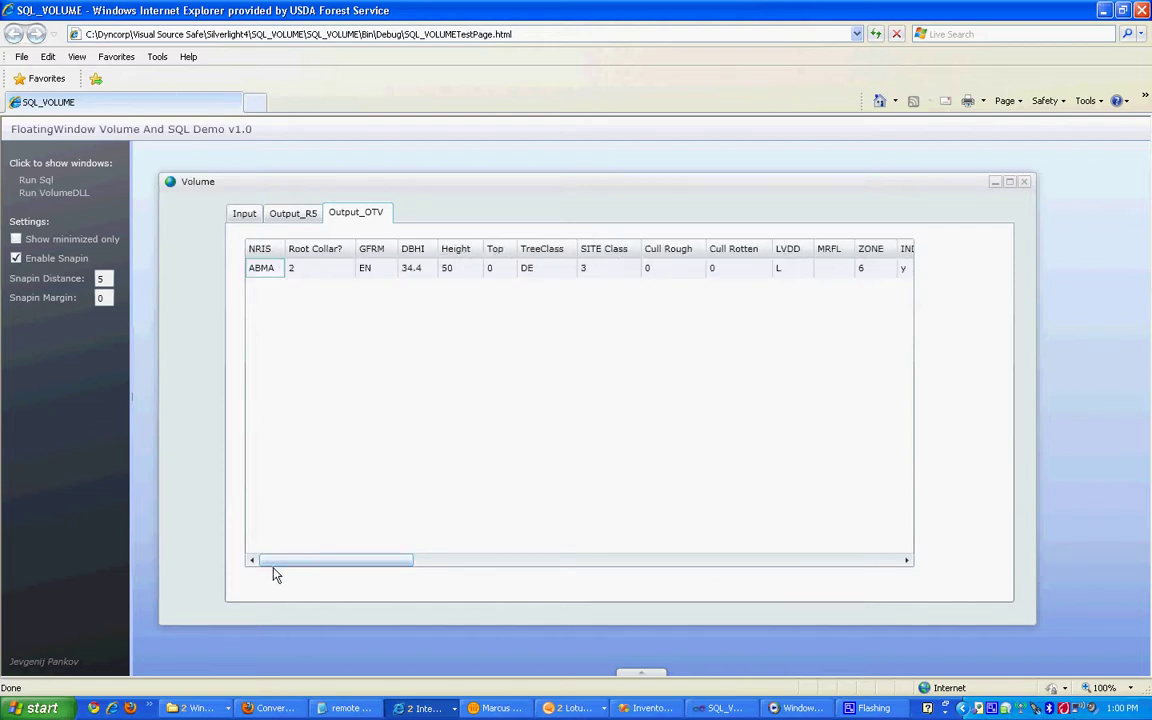